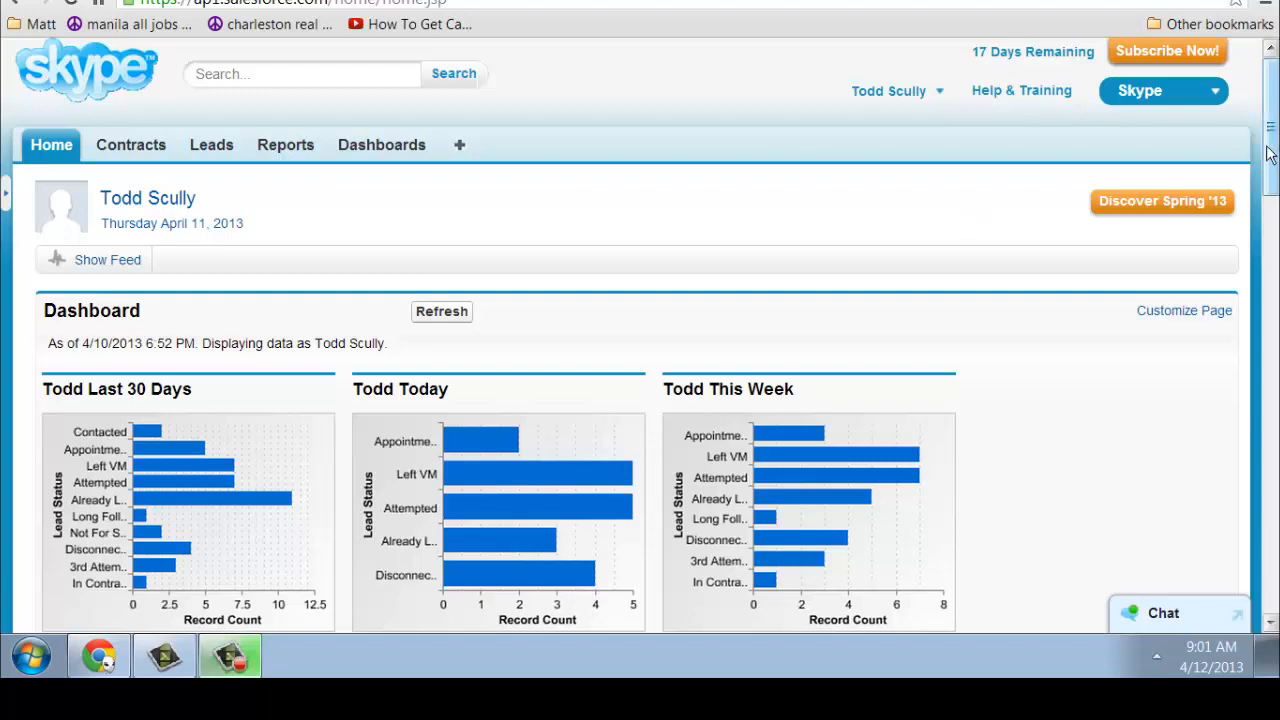
Load the 300+ Sellers leads view and open the top lead's detail record
drag(1274, 155, 1278, 202)
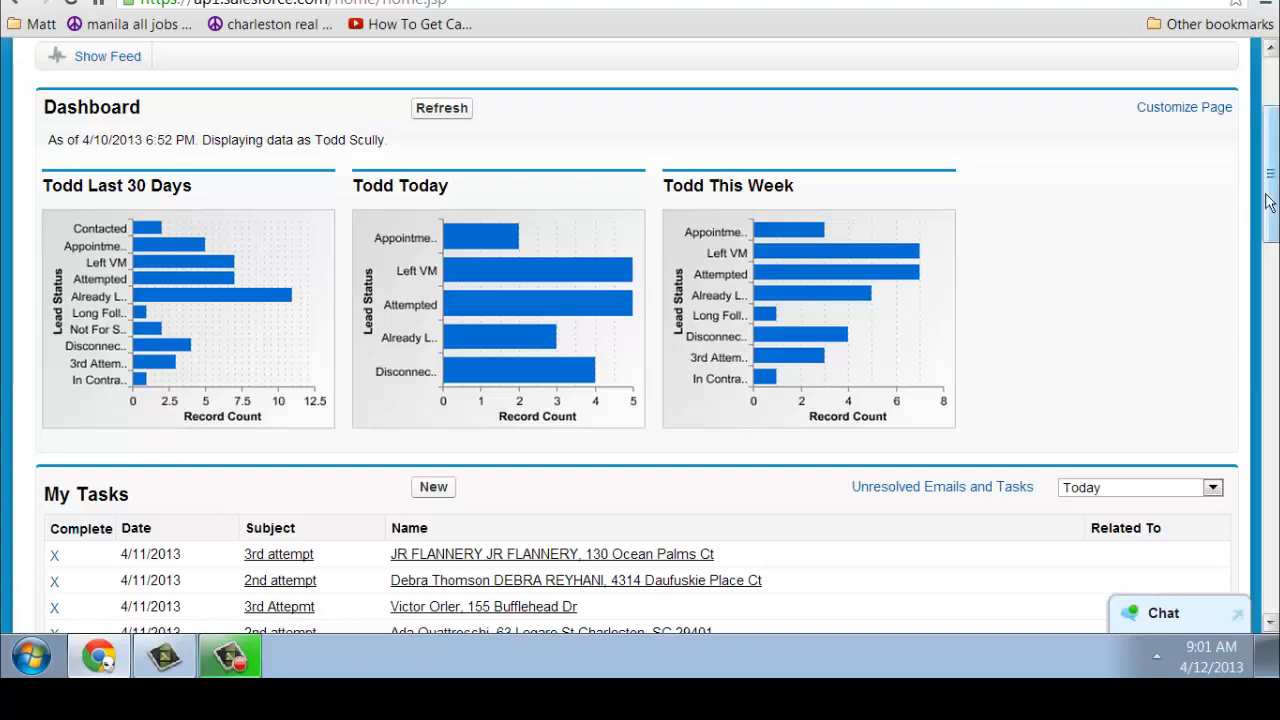
drag(1270, 200, 1276, 263)
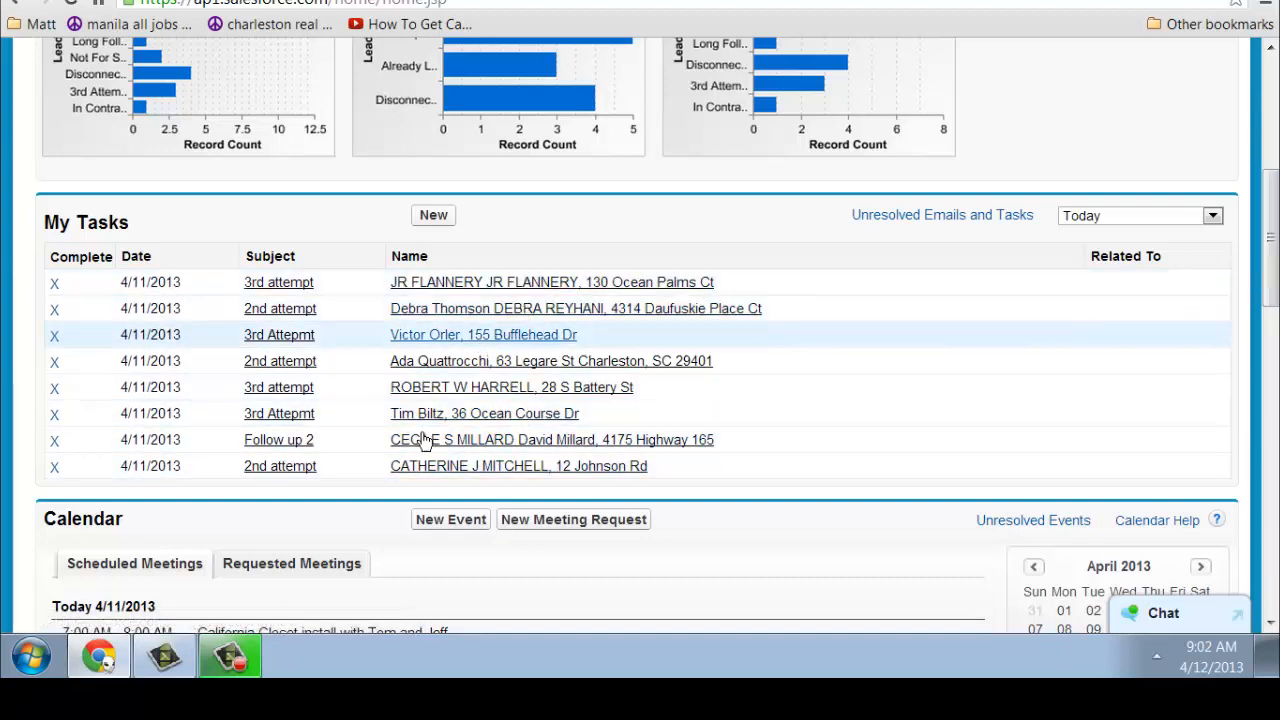
drag(1276, 275, 1221, 335)
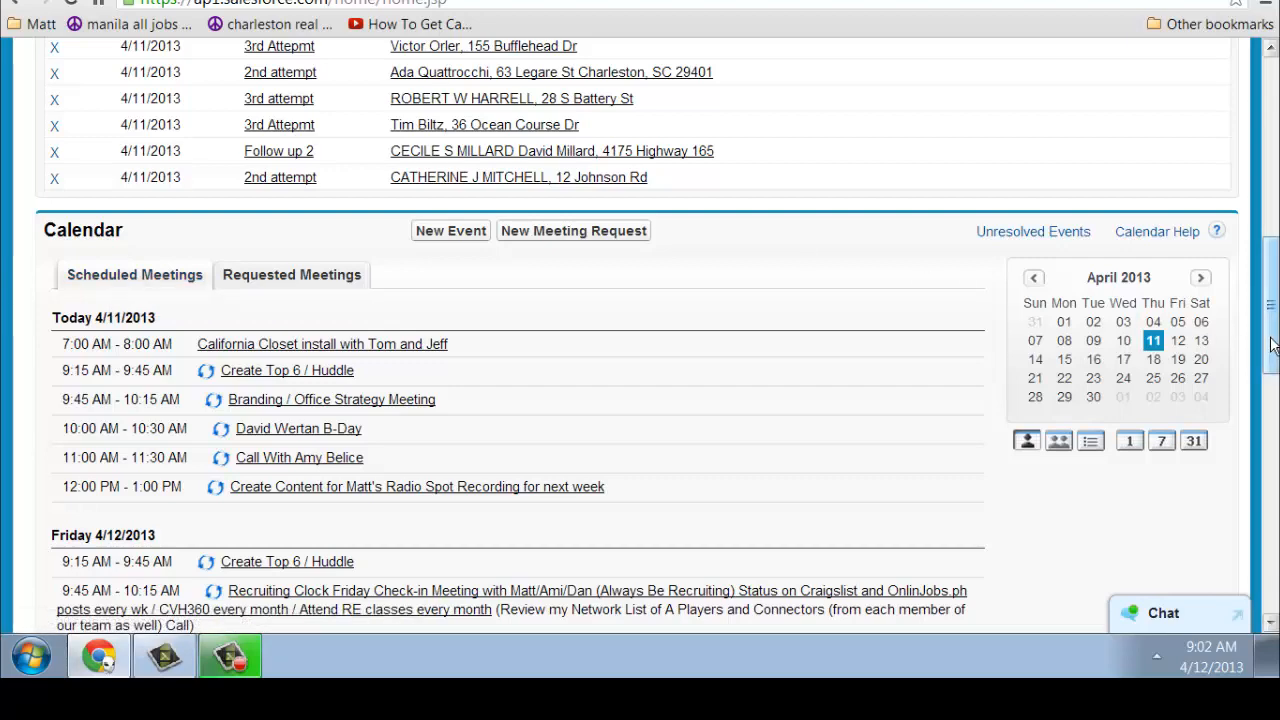
drag(1272, 345, 1251, 195)
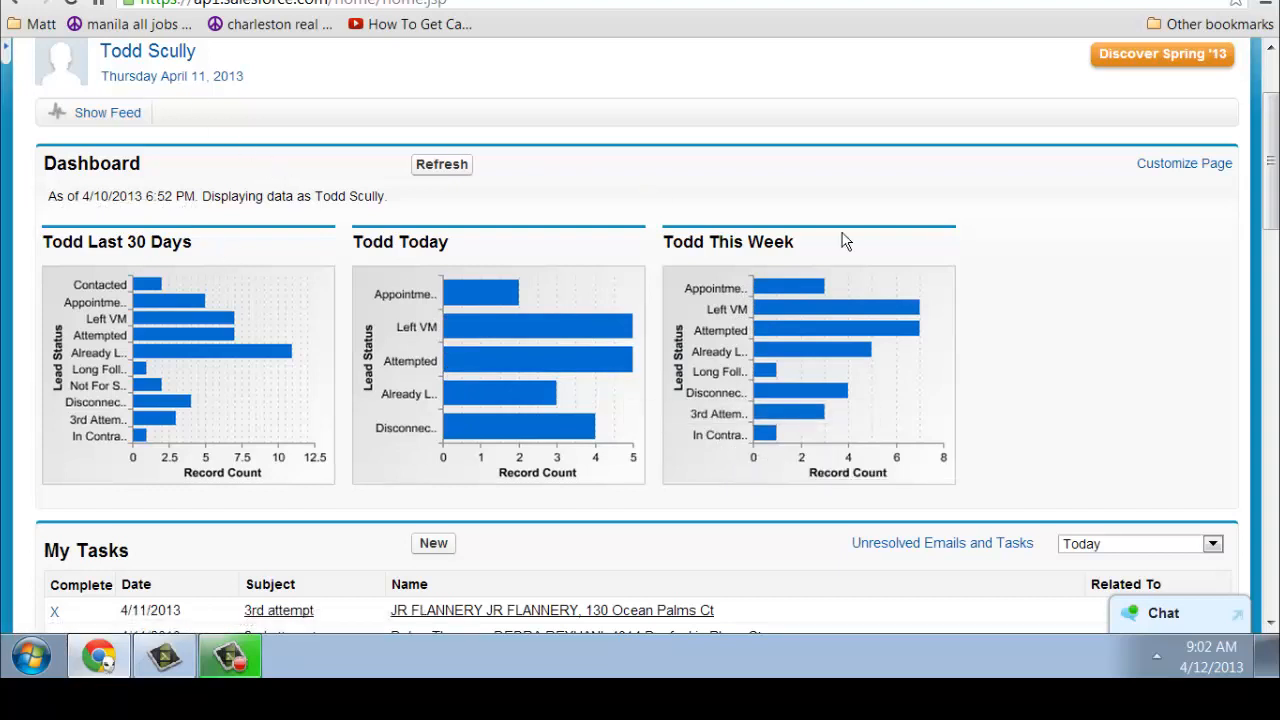
scroll(842, 241, up, 3)
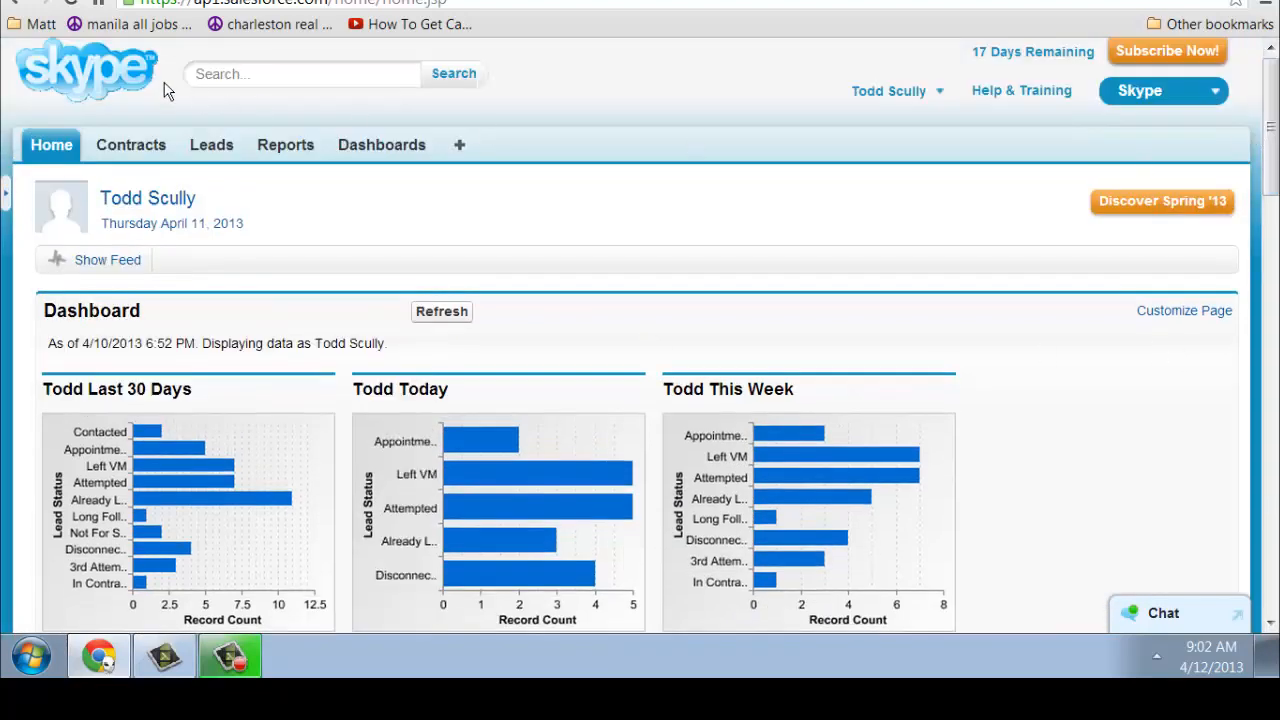
click(204, 152)
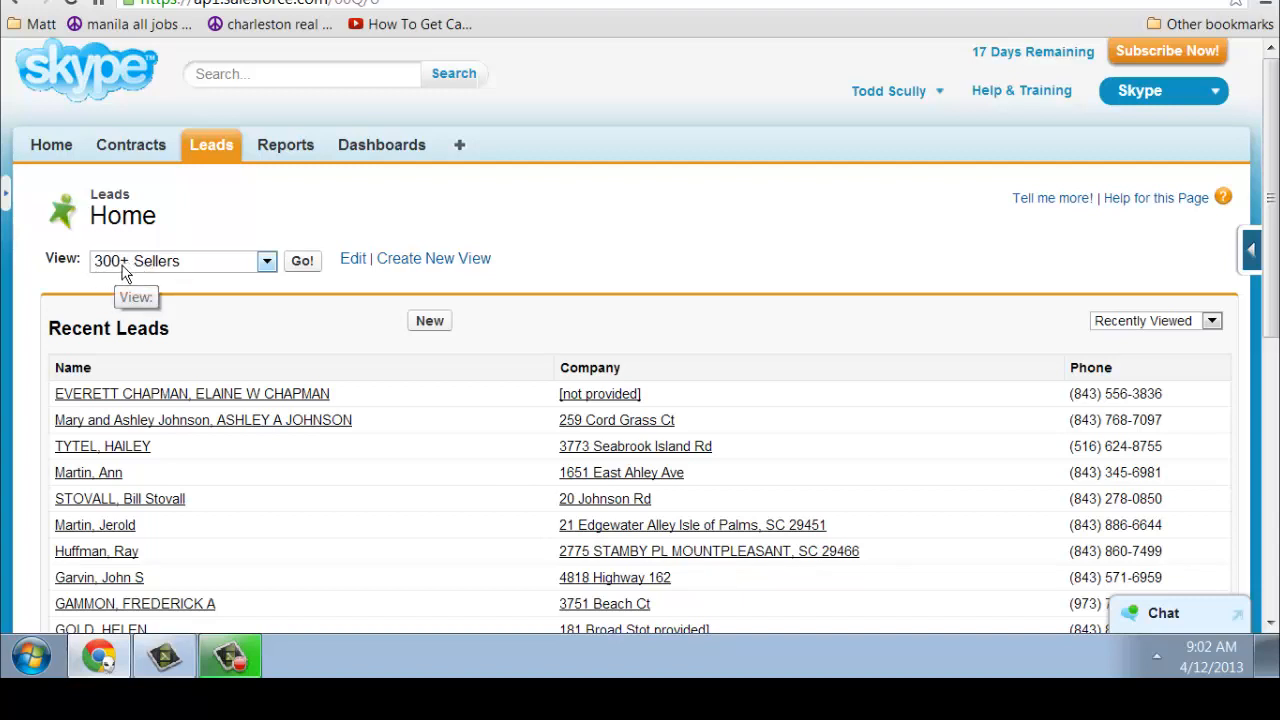
click(300, 265)
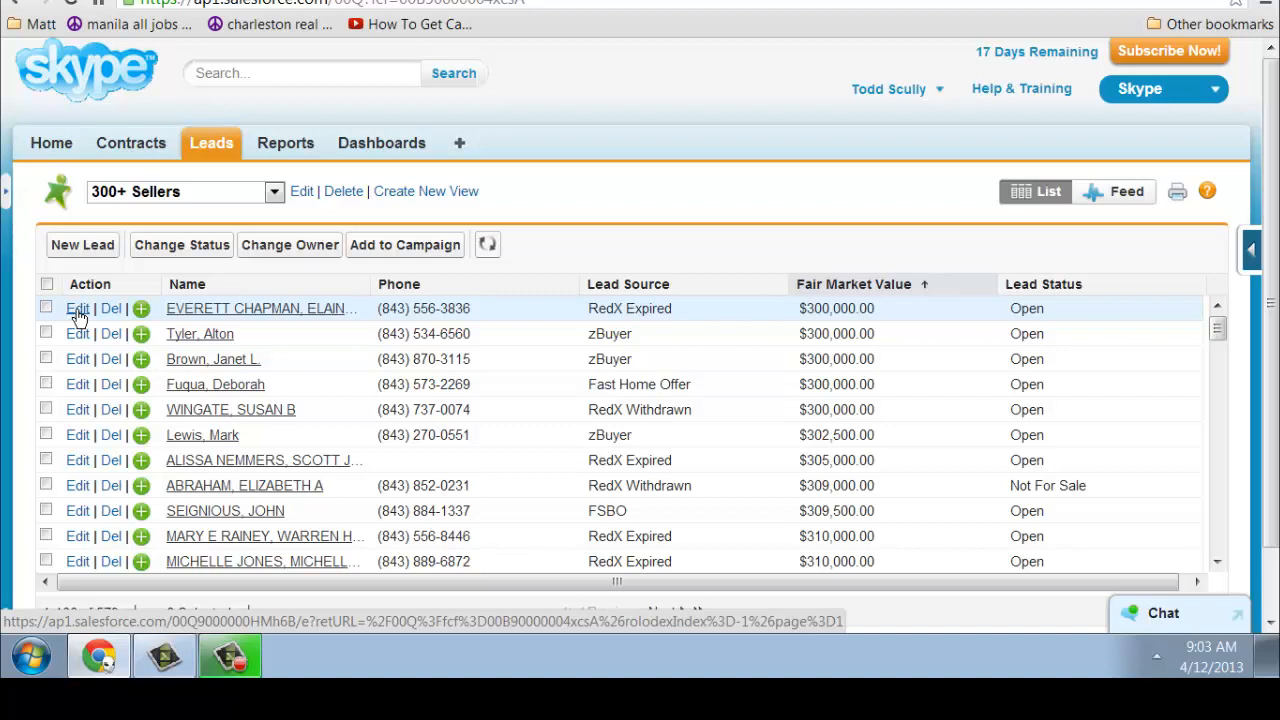
click(198, 317)
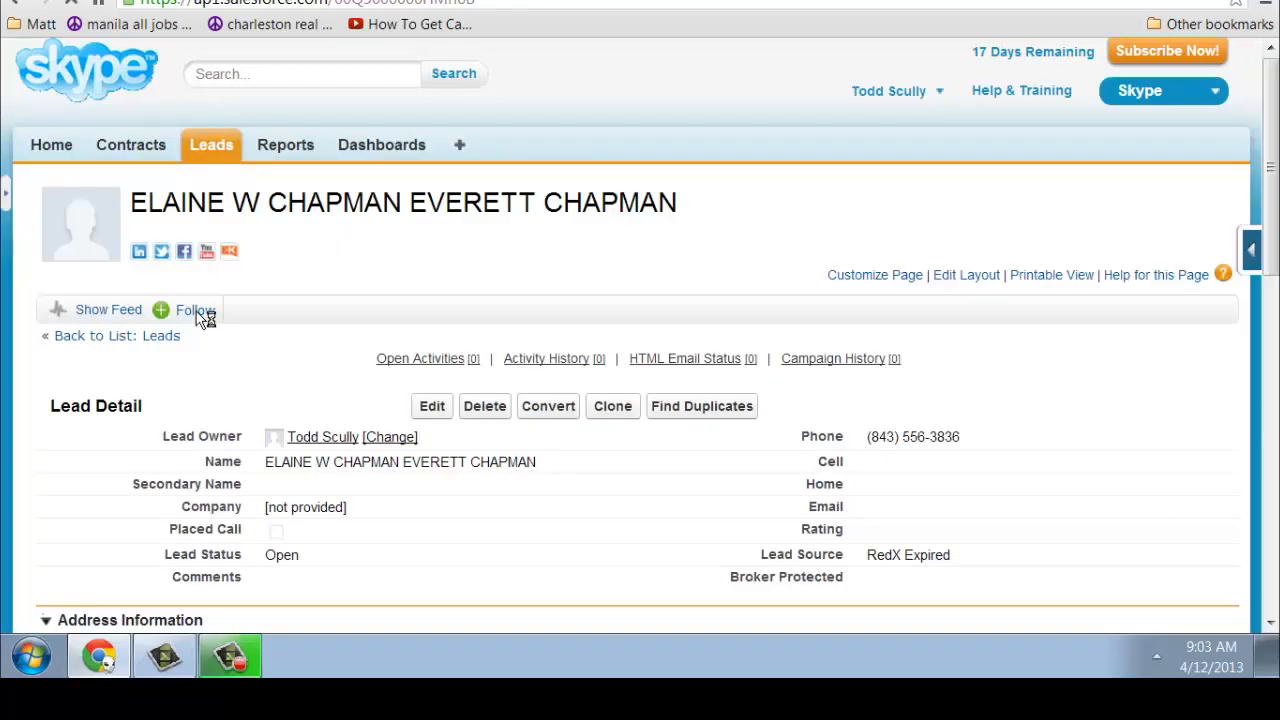
Put the lead's Broker Protected field into inline editing and leave it at --None--
double_click(880, 577)
click(935, 583)
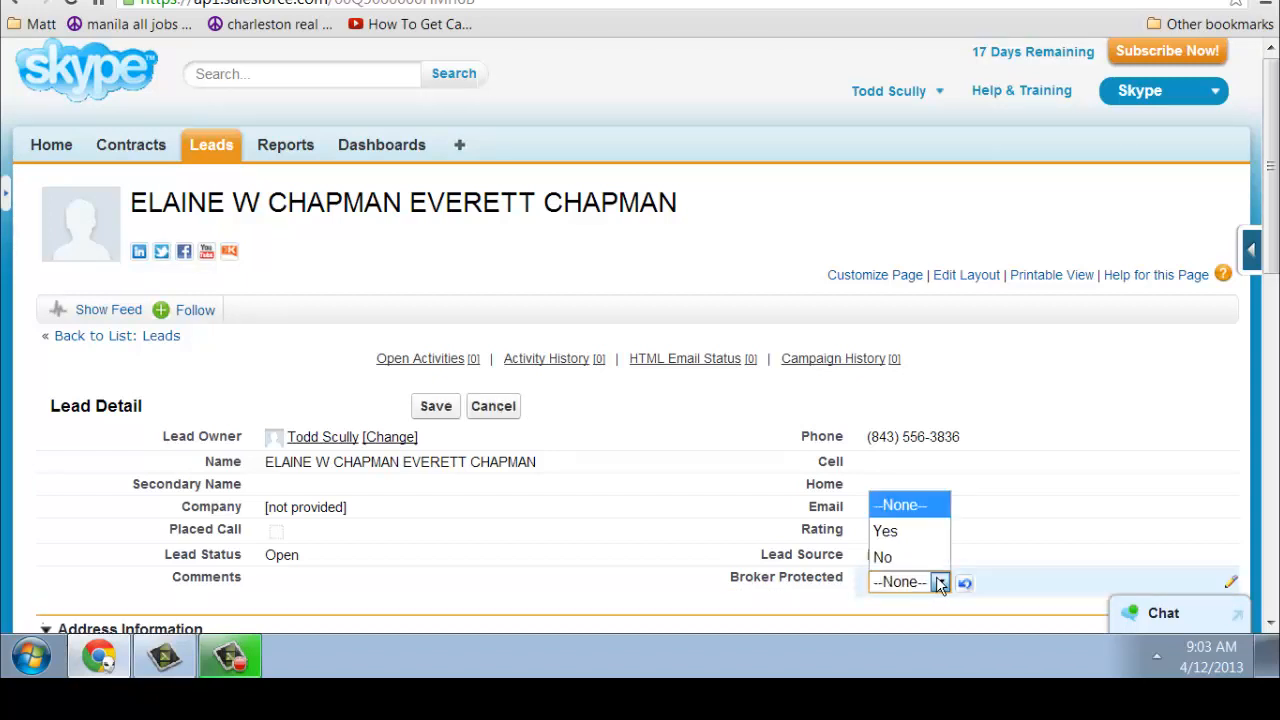
click(940, 583)
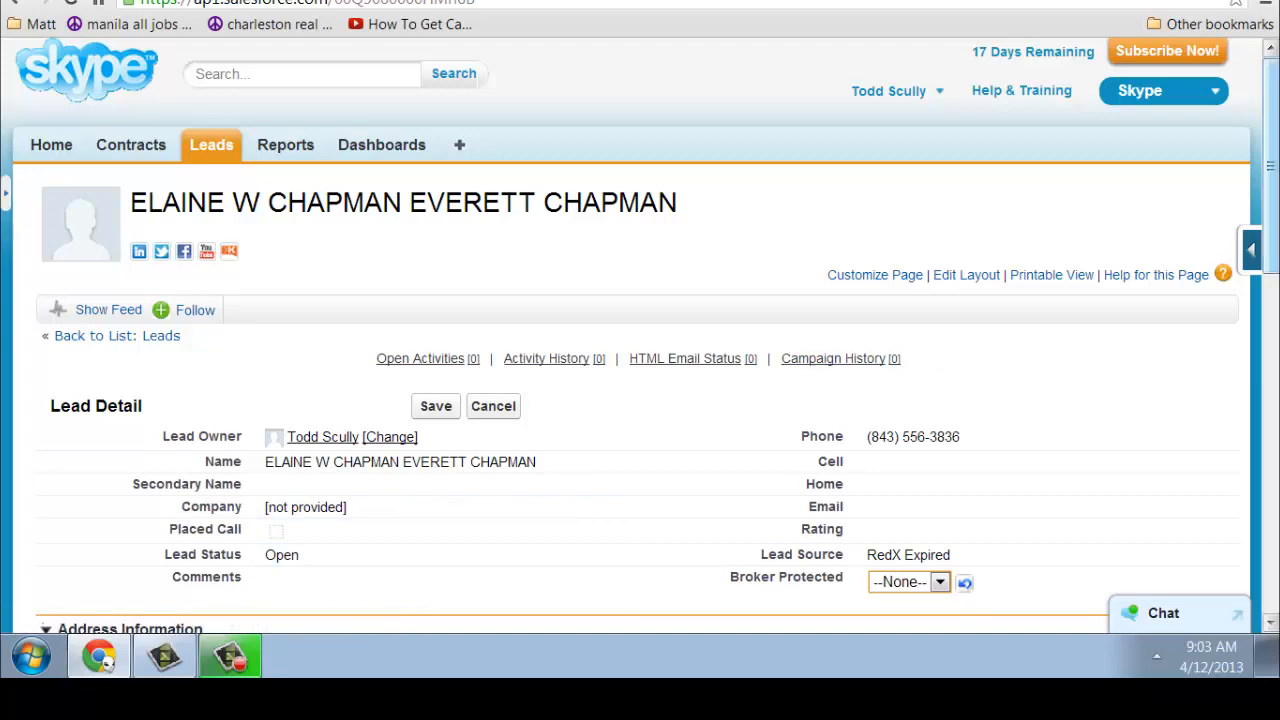
scroll(640, 337, down, 2)
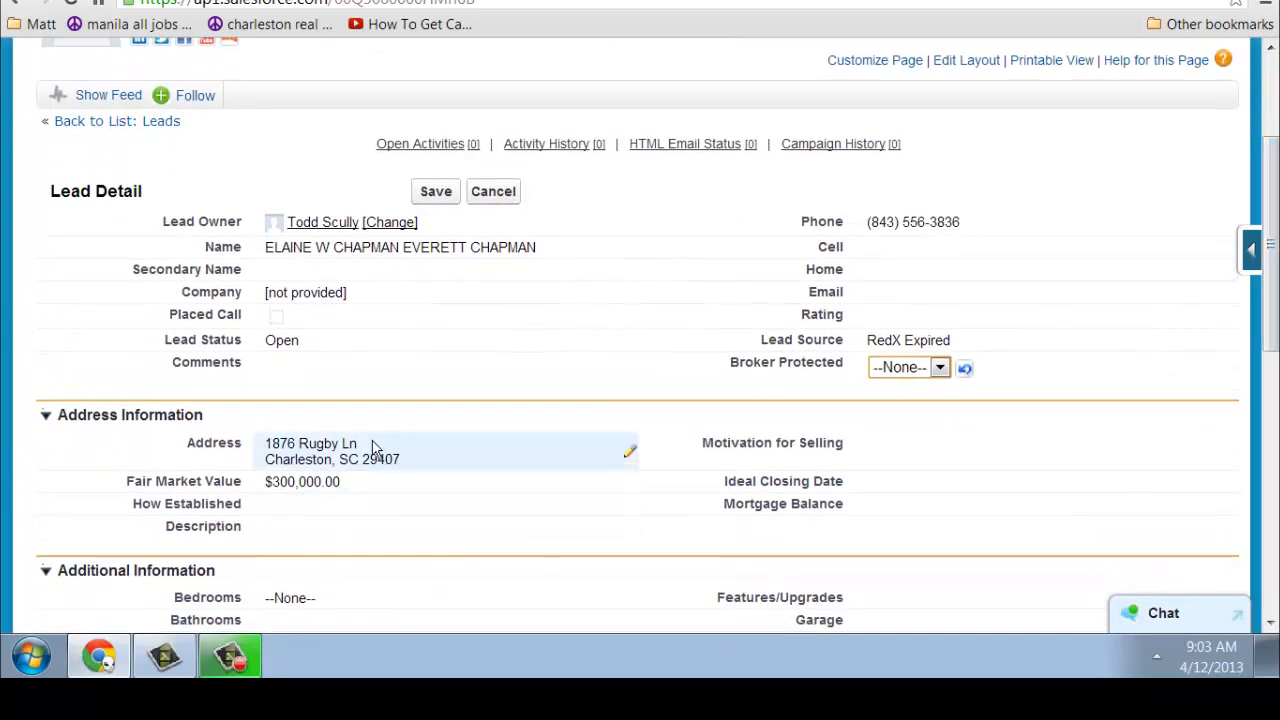
Replace the lead's Company value with the street address copied from its Address field
drag(371, 449, 268, 455)
key(ctrl+c)
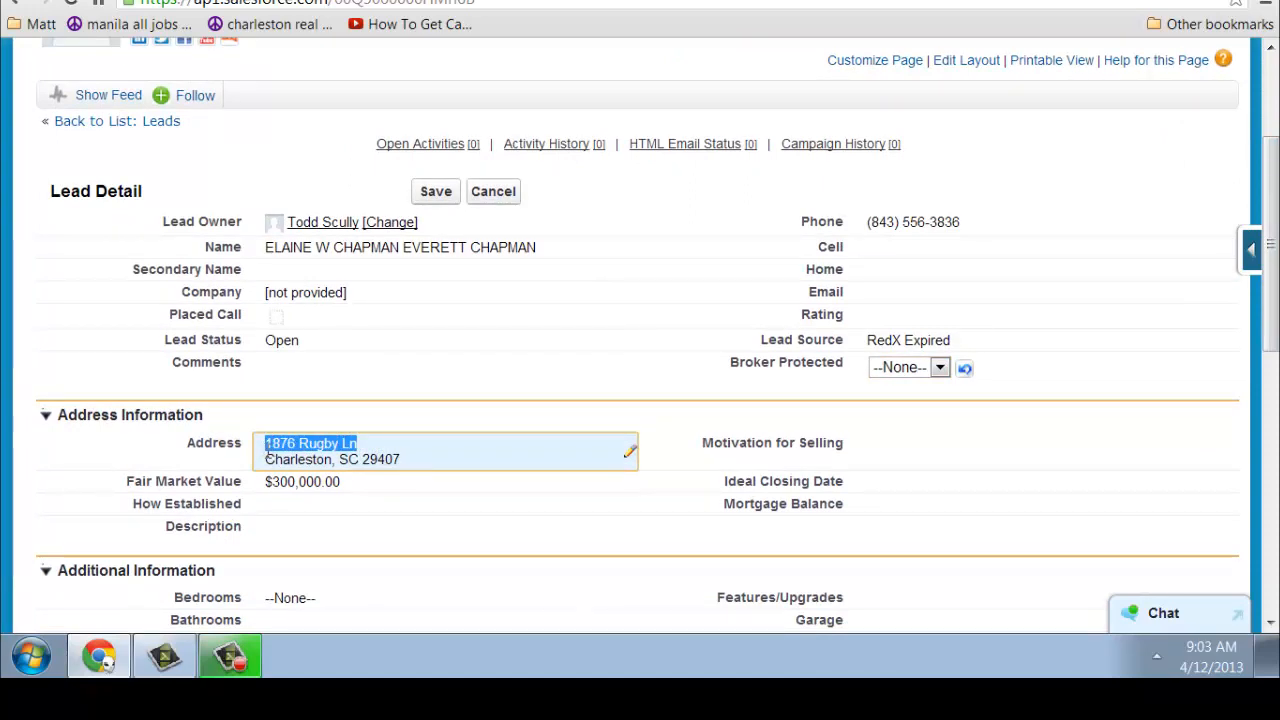
click(301, 291)
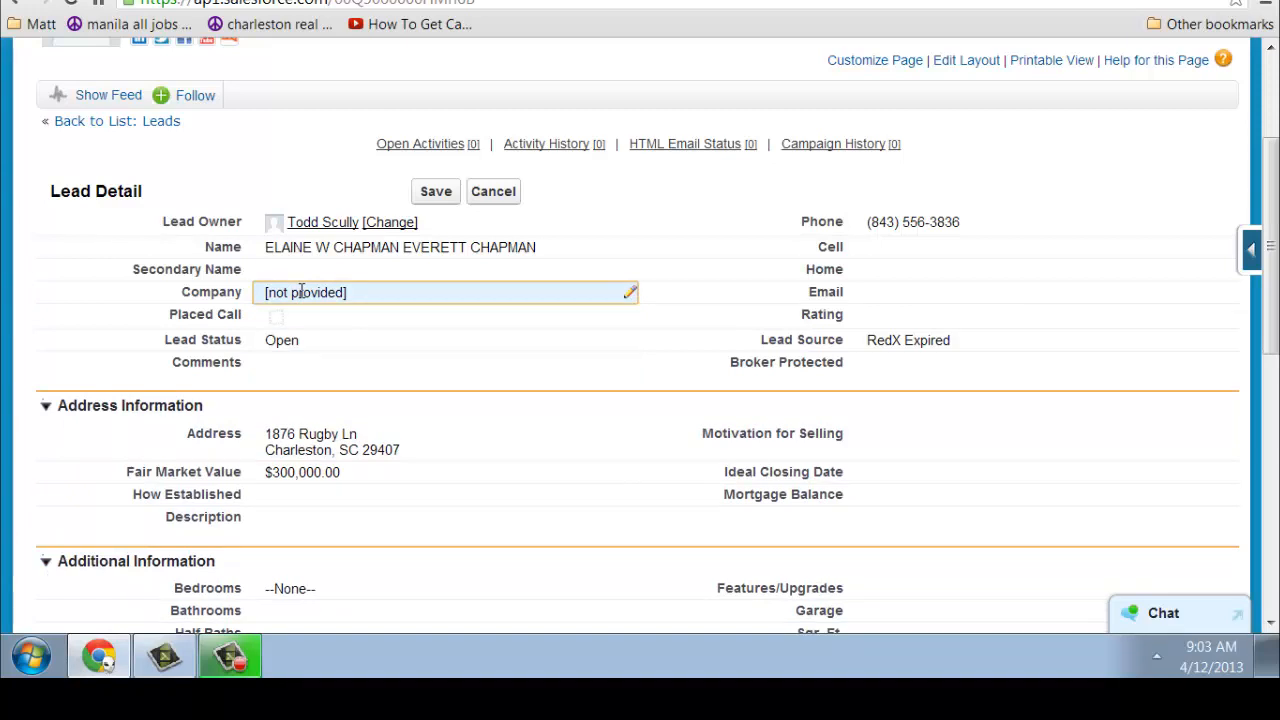
double_click(301, 291)
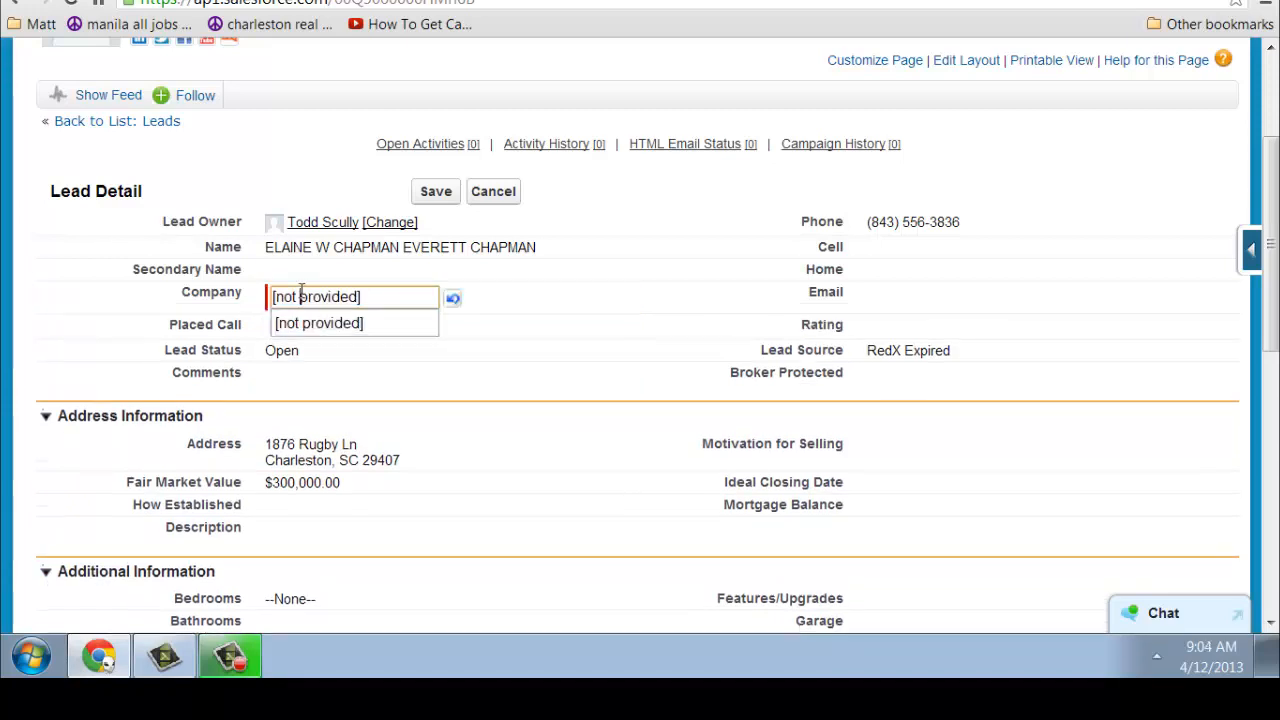
key(ctrl+v)
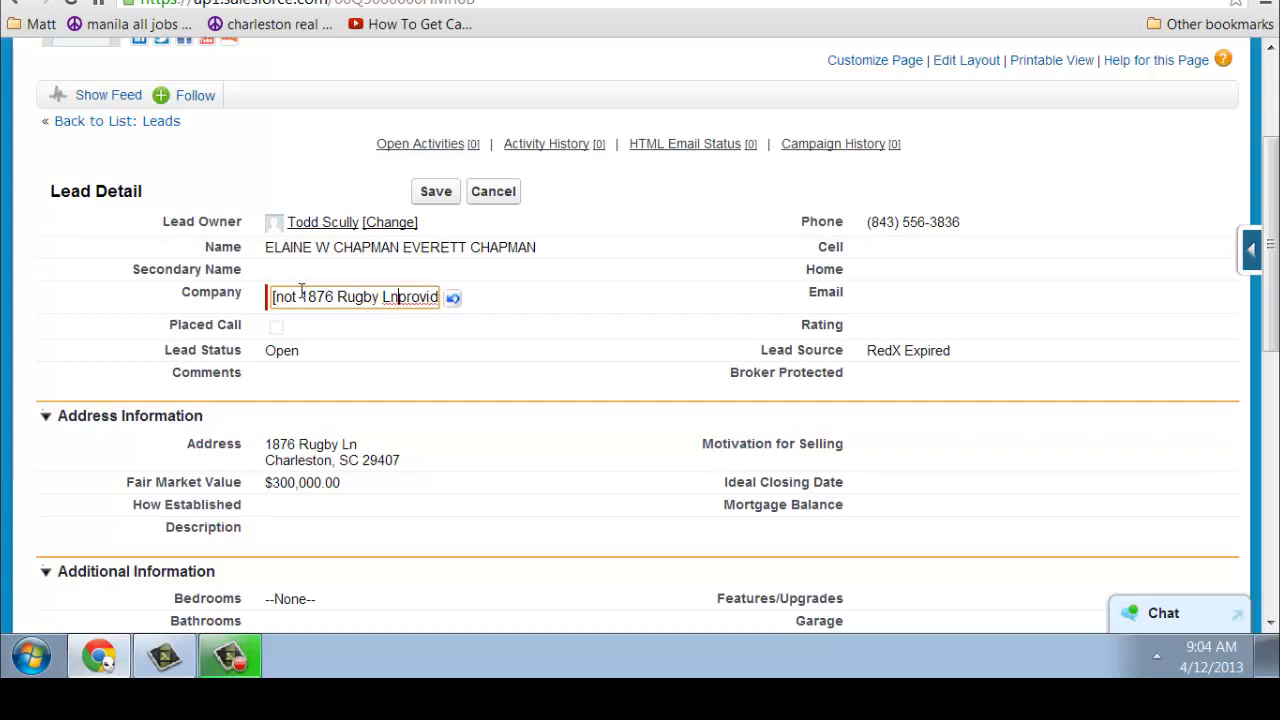
click(366, 300)
key(ctrl+a)
key(ctrl+v)
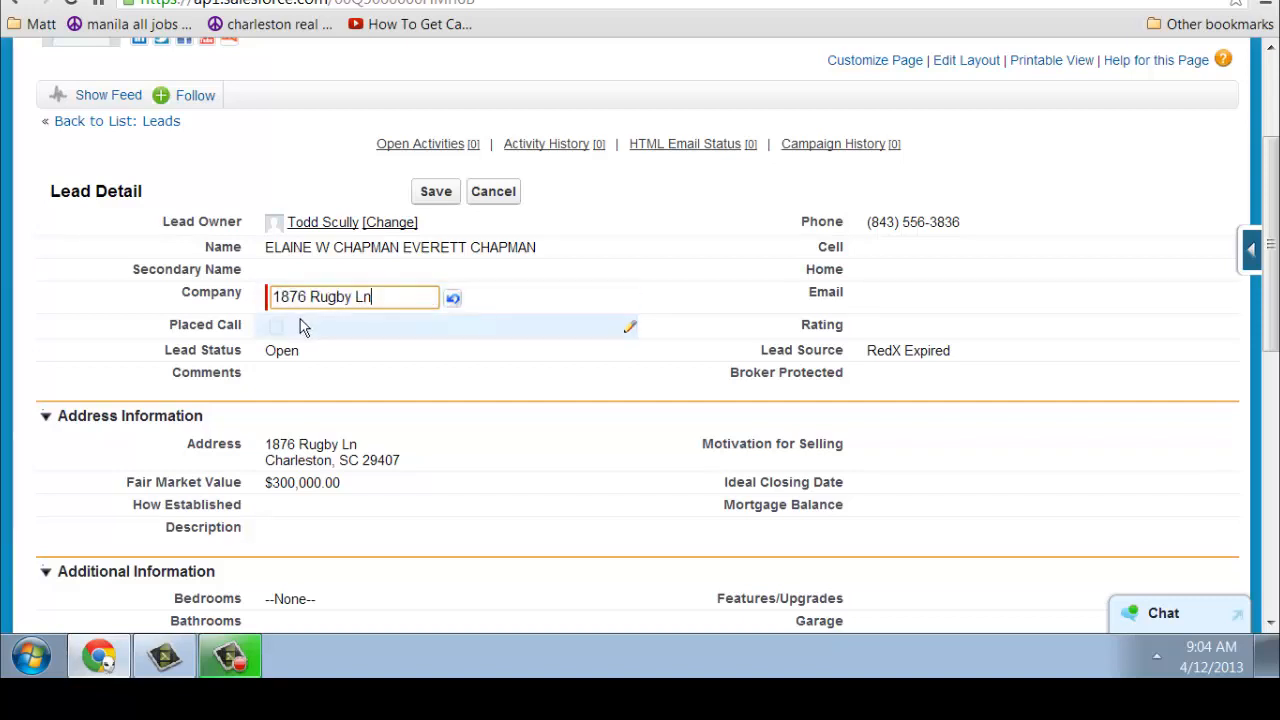
Tick Placed Call and save the lead record
double_click(280, 337)
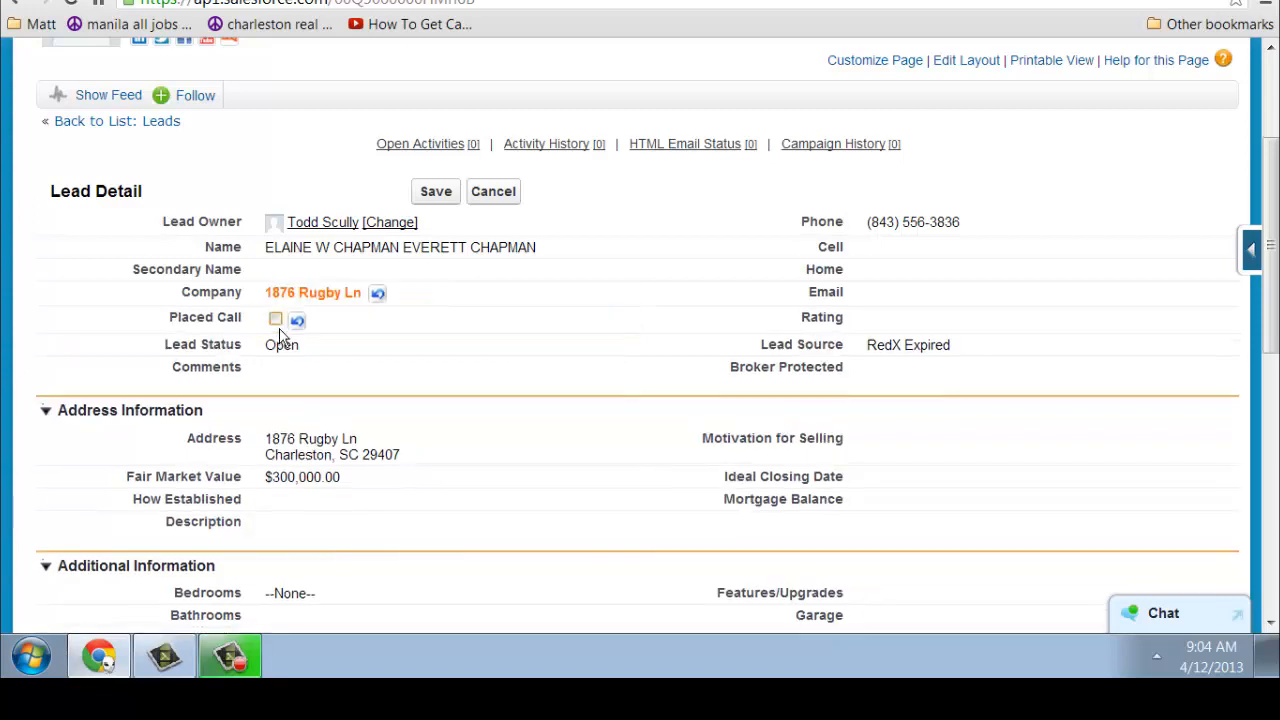
click(276, 320)
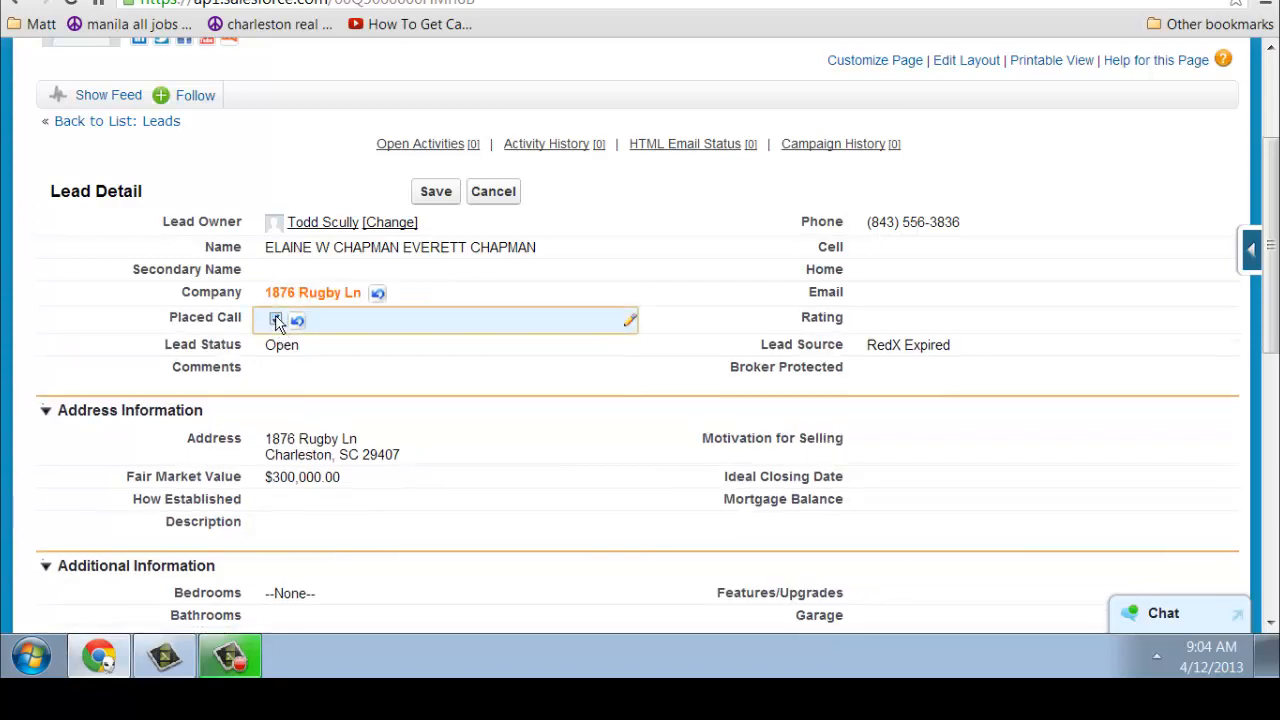
click(440, 191)
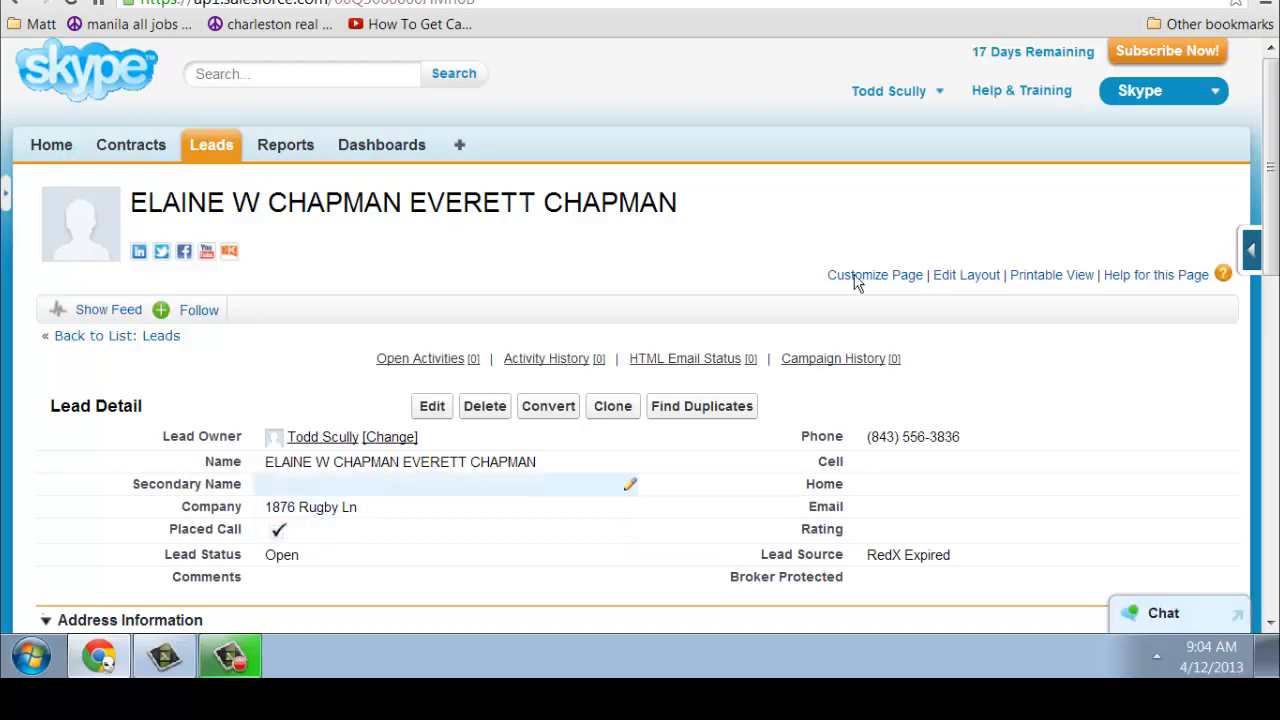
scroll(1268, 150, down, 4)
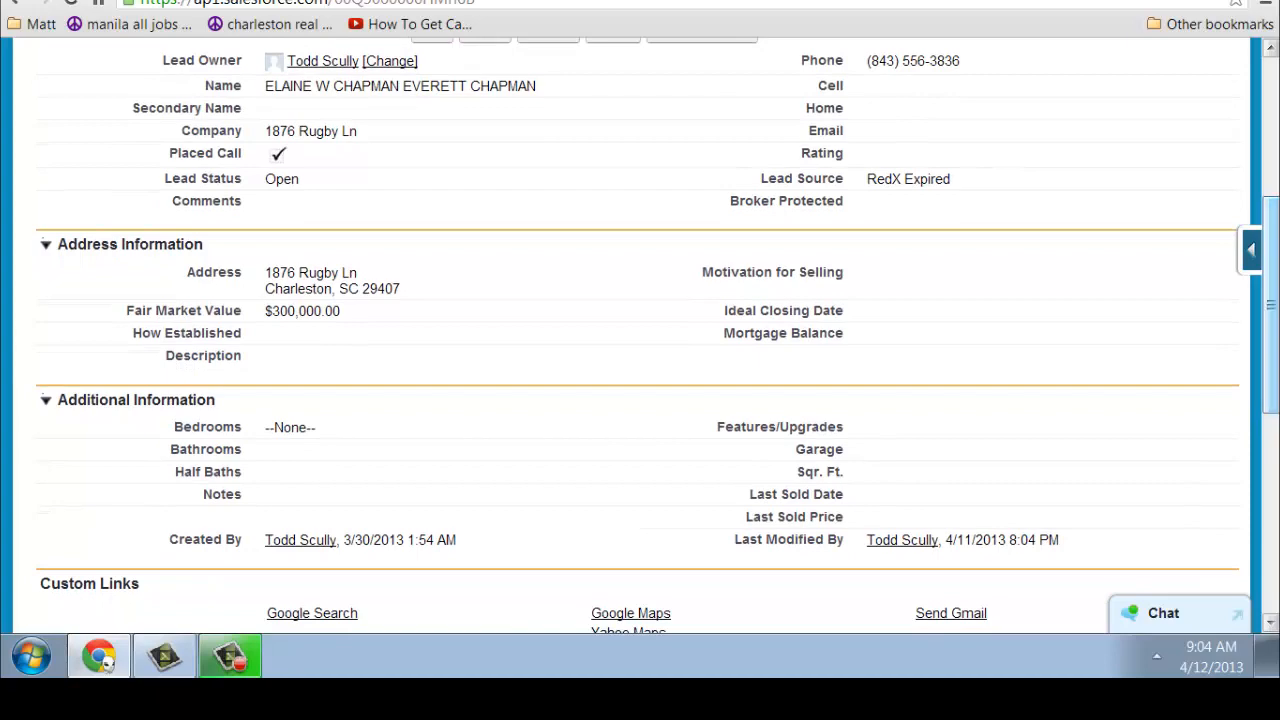
scroll(640, 336, down, 2)
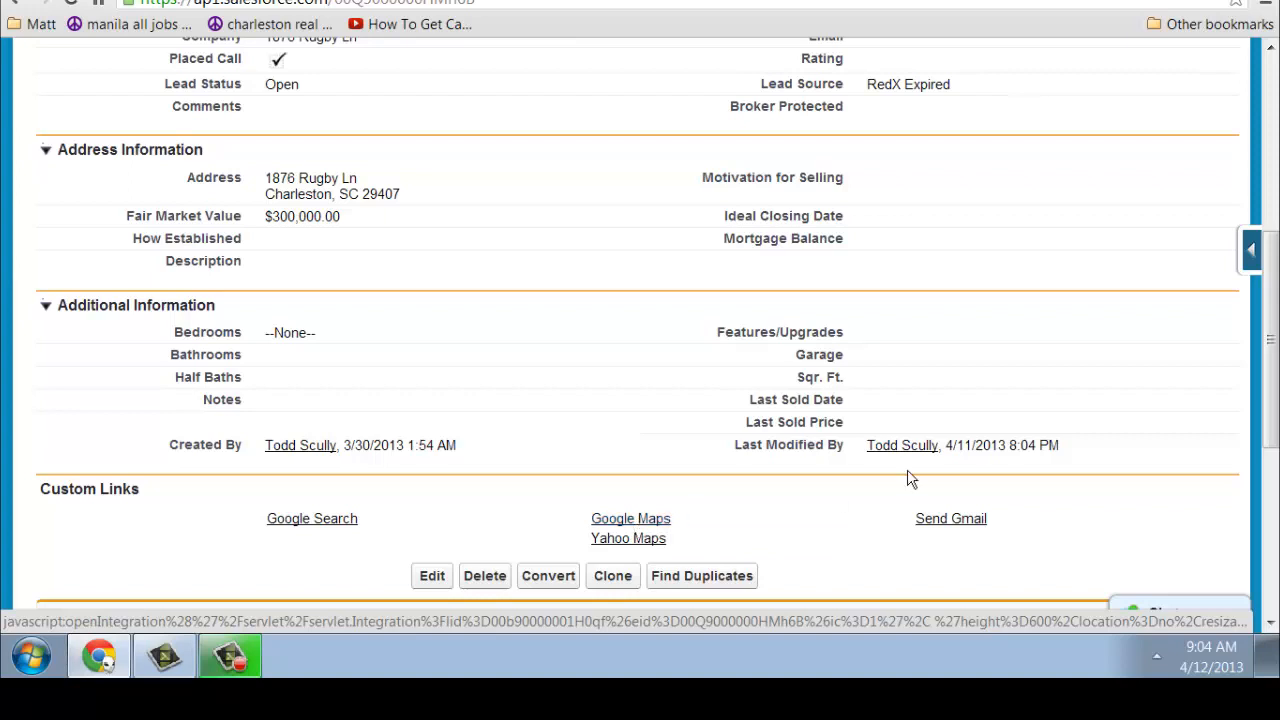
drag(1272, 343, 1272, 350)
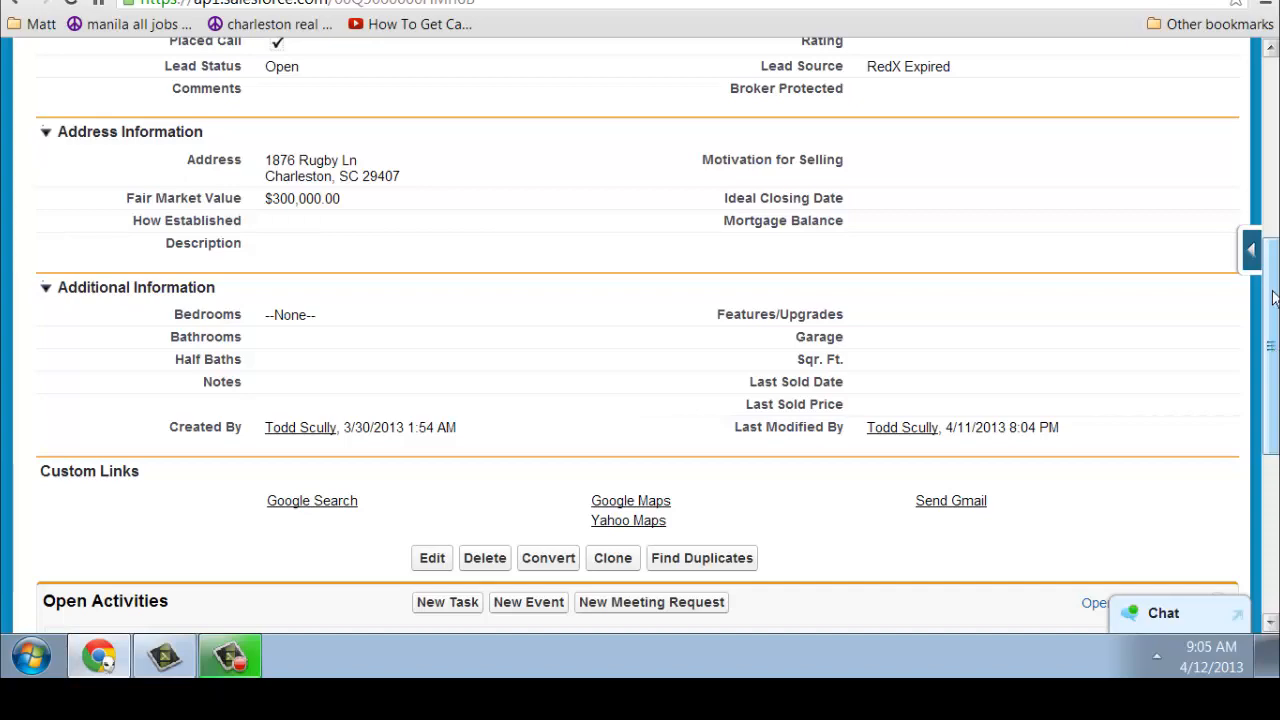
drag(1272, 305, 1266, 224)
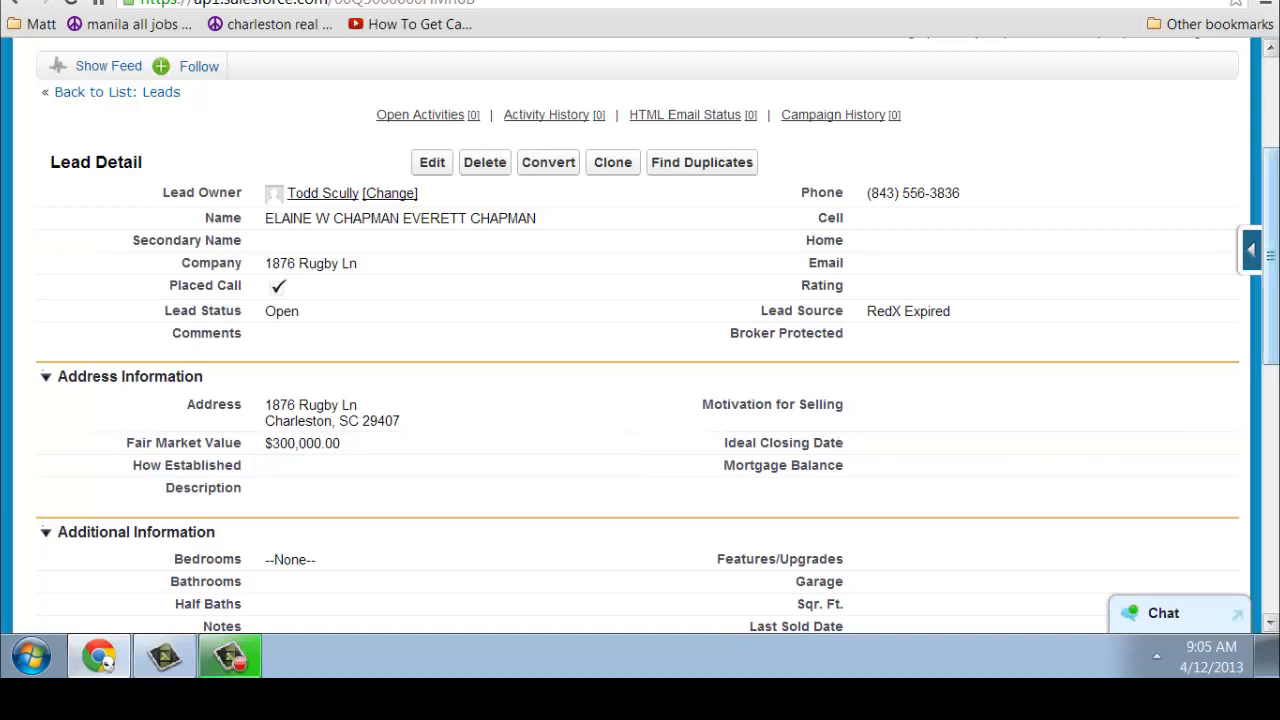
drag(1274, 326, 1274, 344)
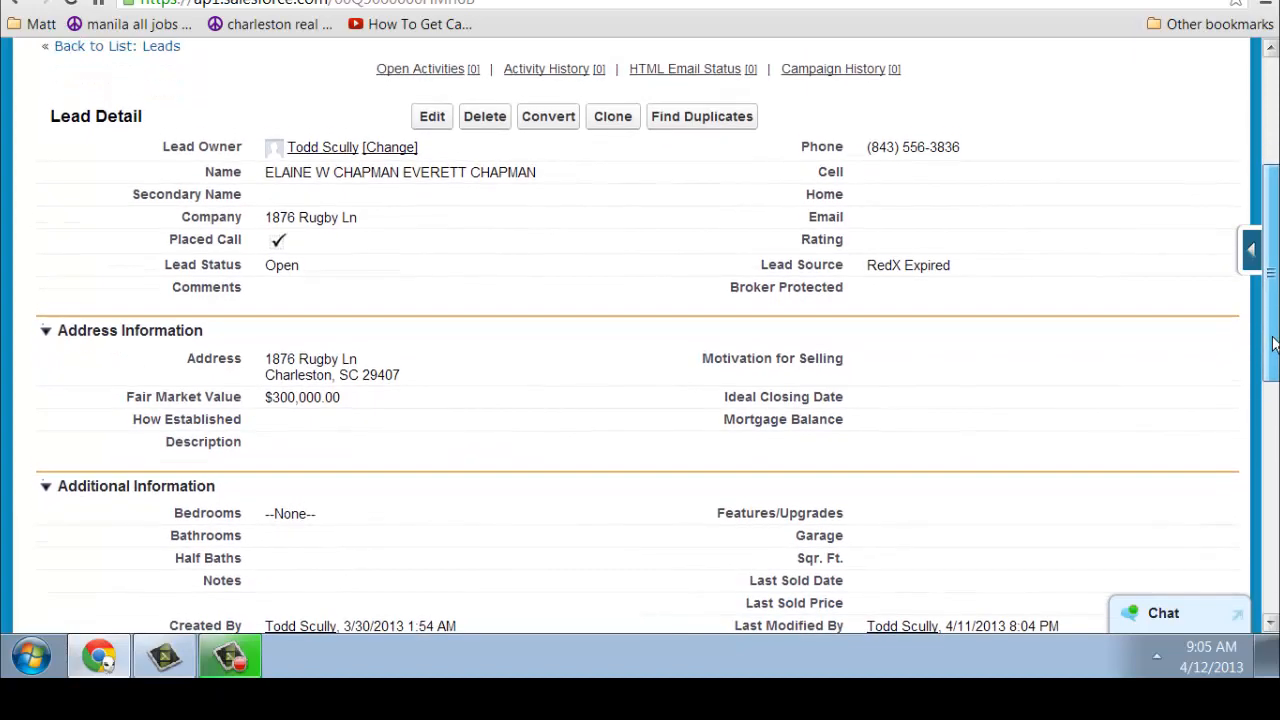
drag(1274, 344, 1274, 358)
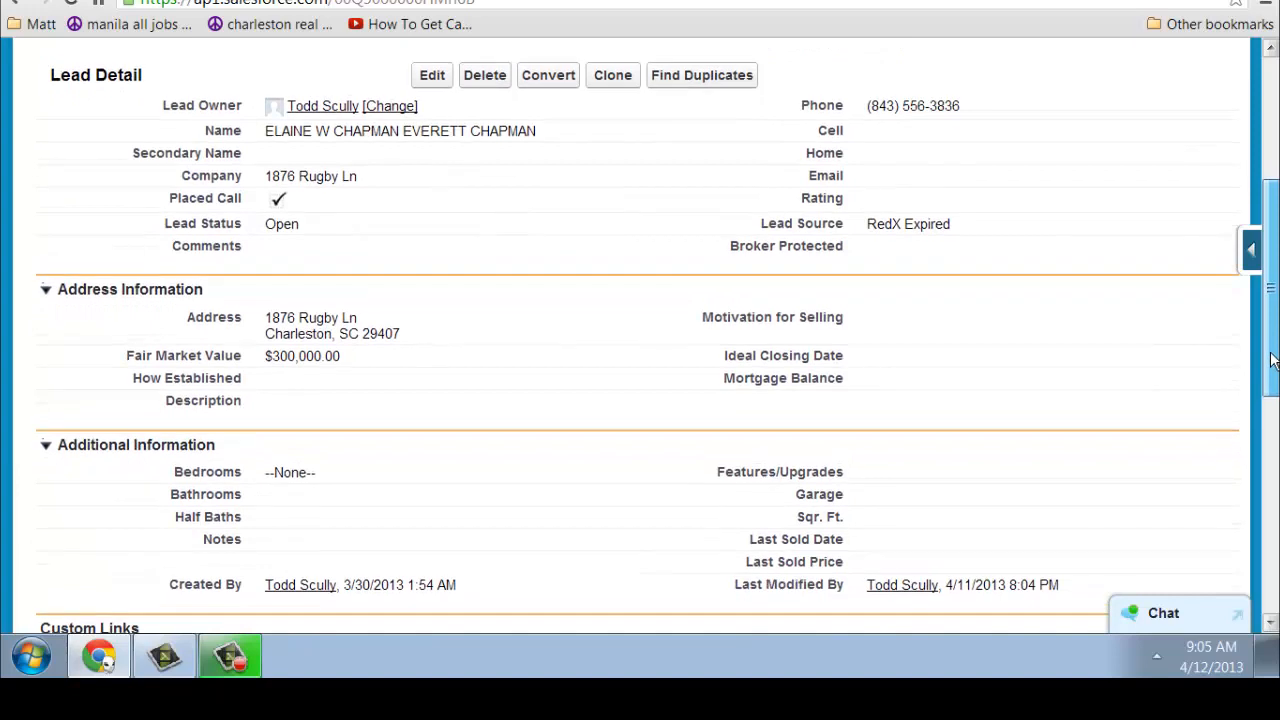
Cancel the pending Motivation for Selling edit, leaving the field blank
double_click(876, 316)
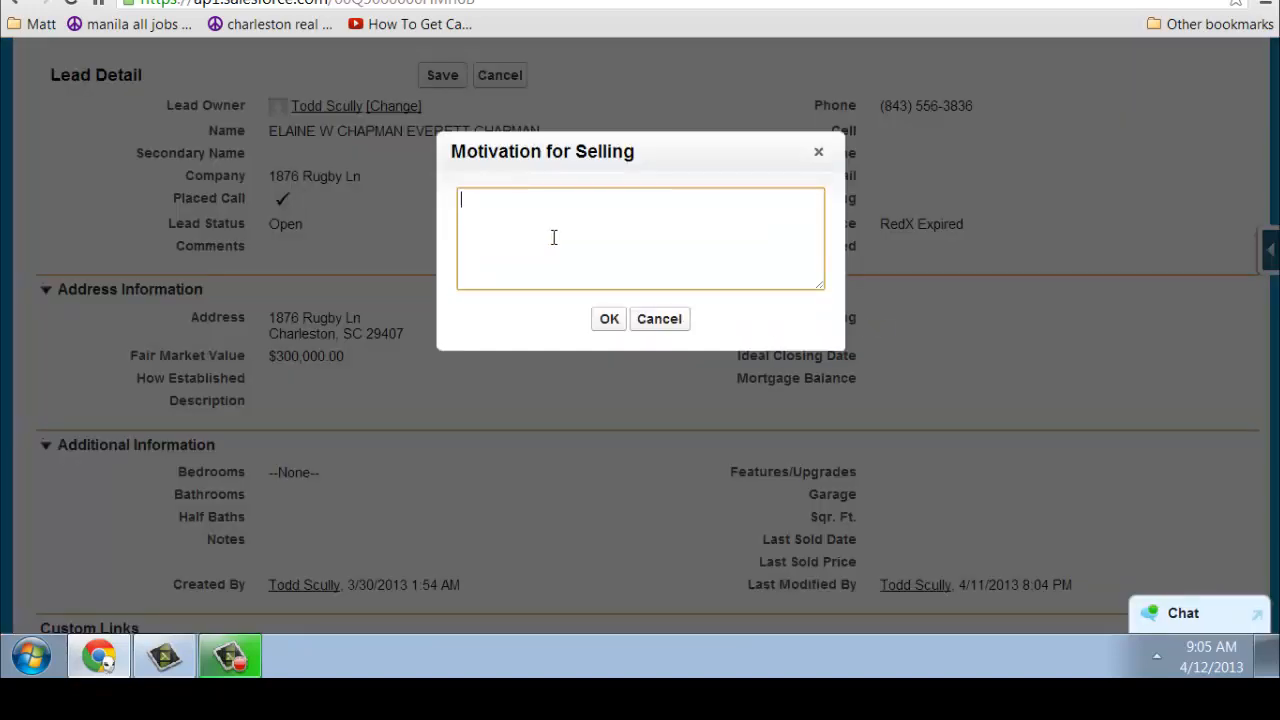
text(fgfgnsn)
click(659, 320)
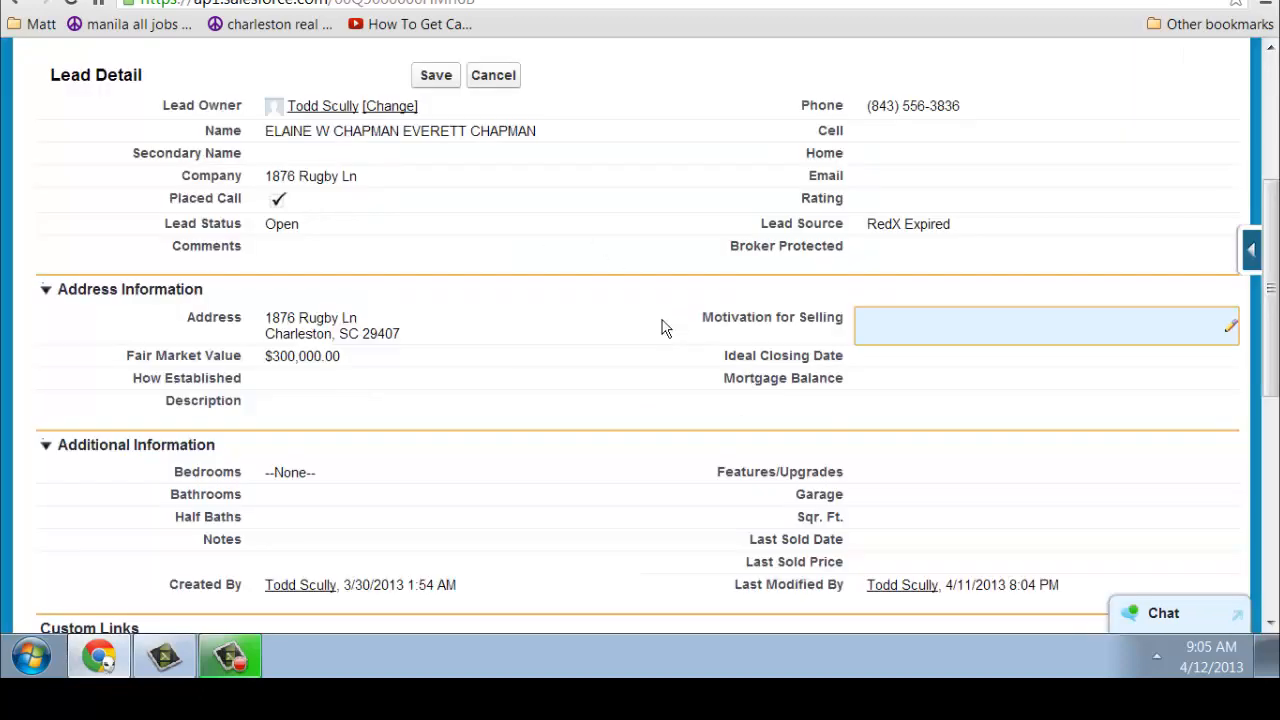
Leave Ideal Closing Date unset after viewing its timeframe list
double_click(873, 364)
click(963, 363)
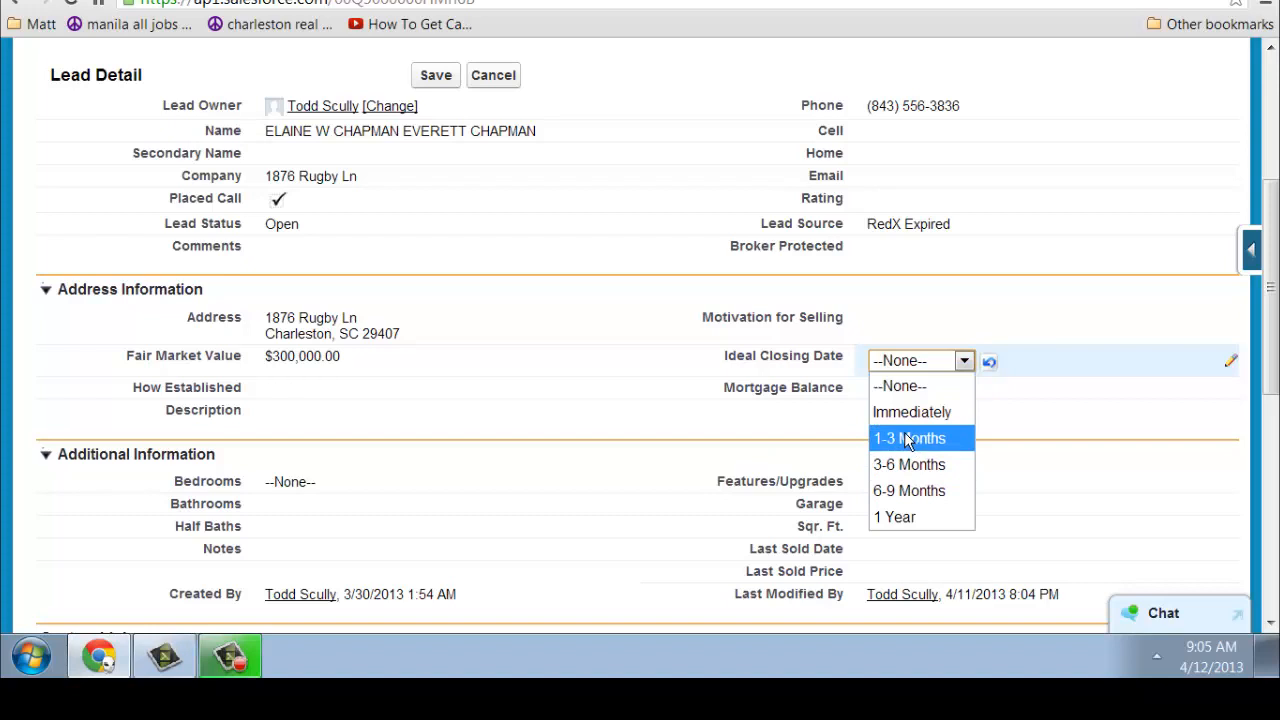
click(661, 415)
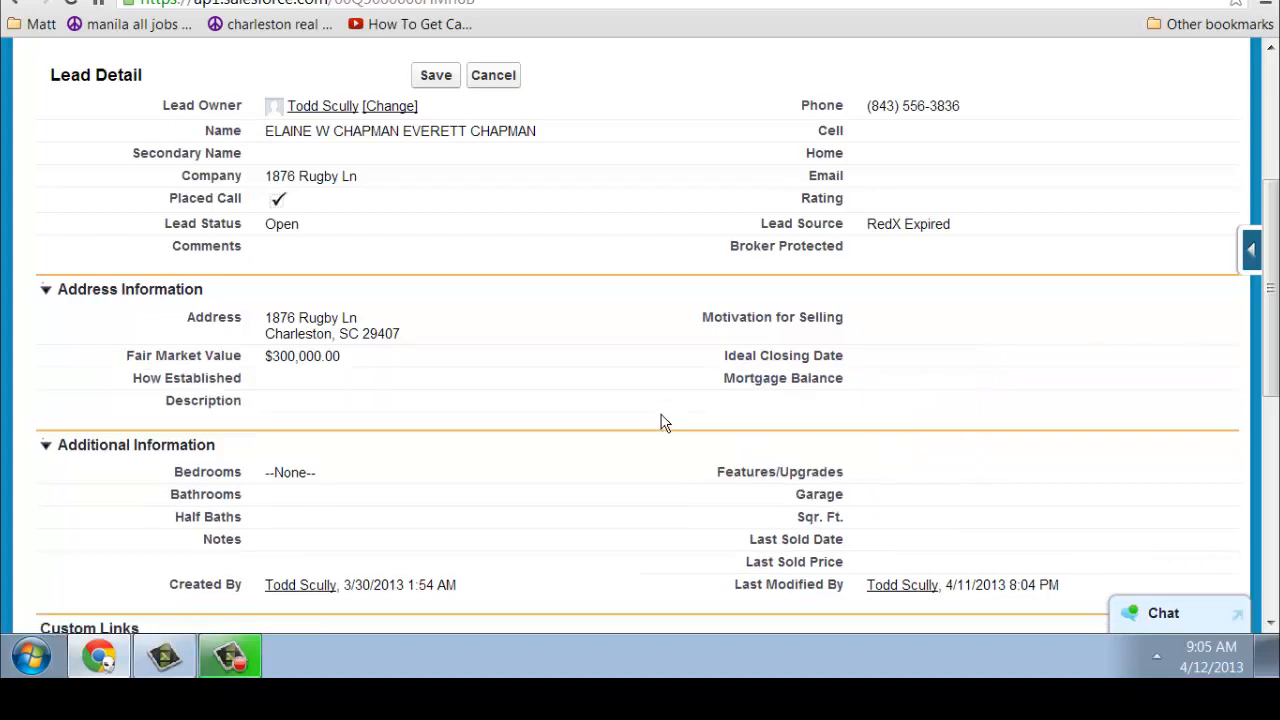
Enter the suggested 125000 in Mortgage Balance, then clear it back to blank
double_click(868, 381)
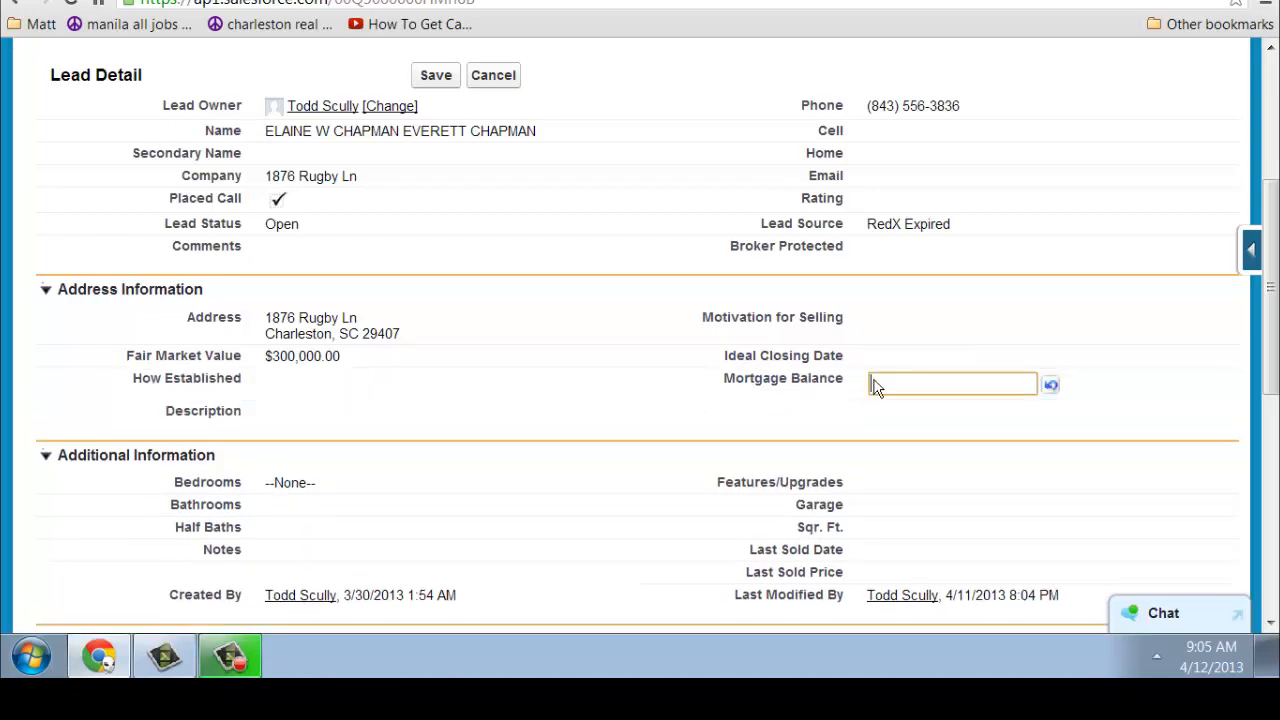
click(893, 380)
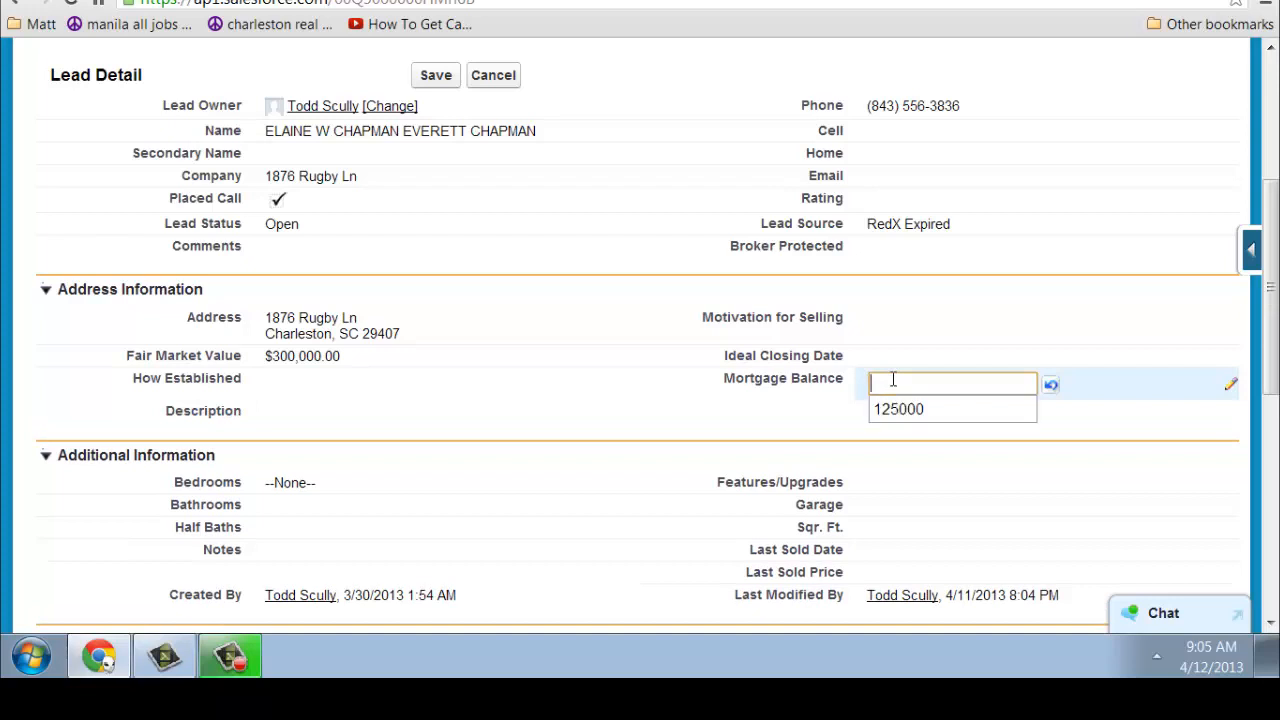
click(893, 409)
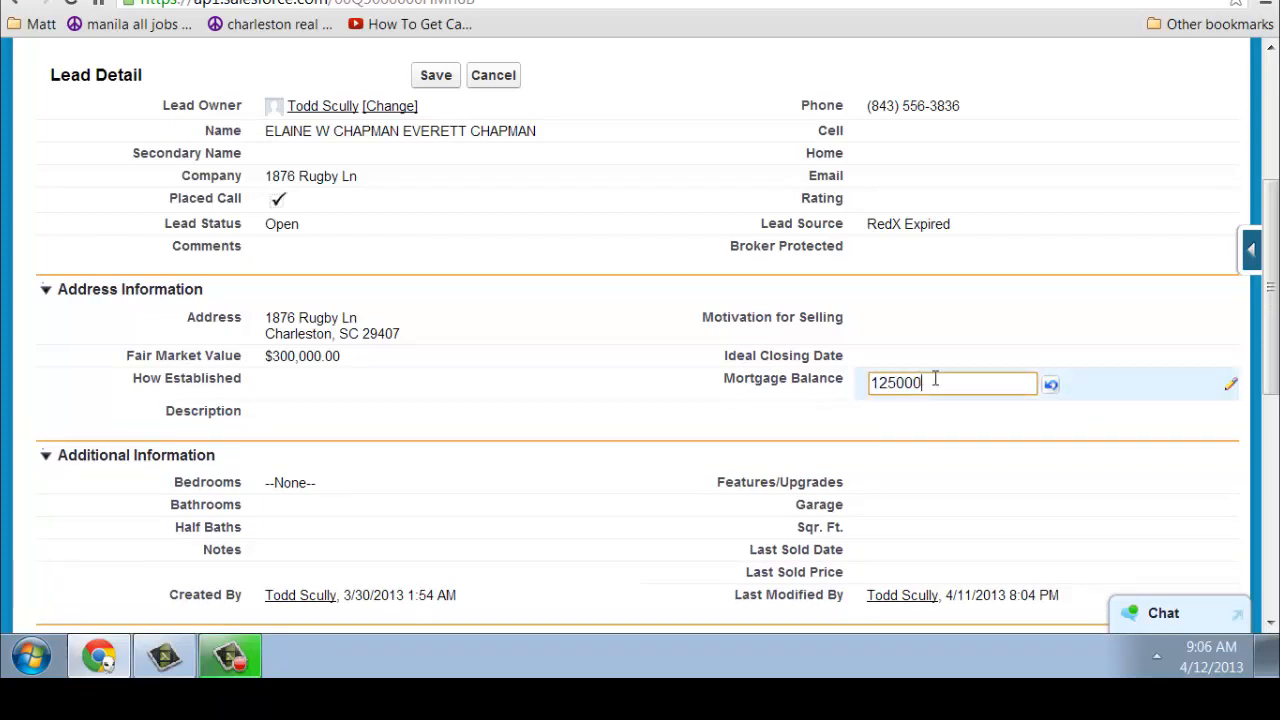
double_click(936, 380)
key(BackSpace)
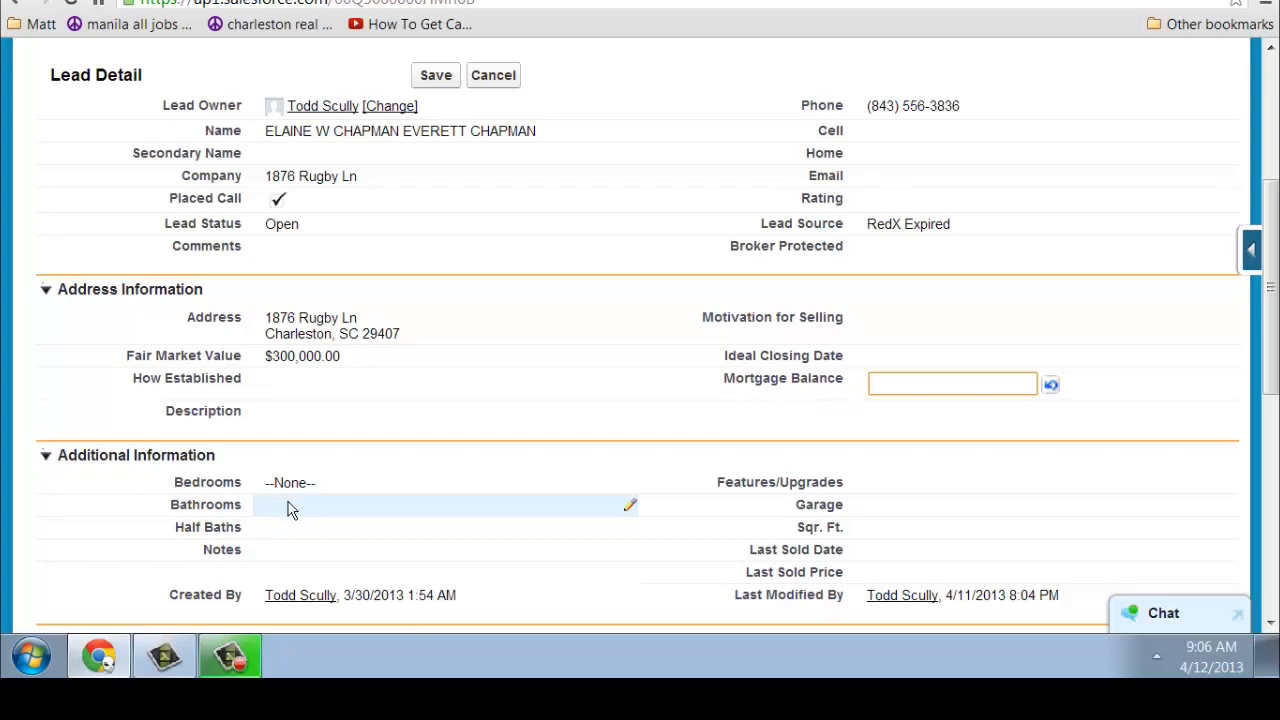
drag(1266, 295, 1276, 268)
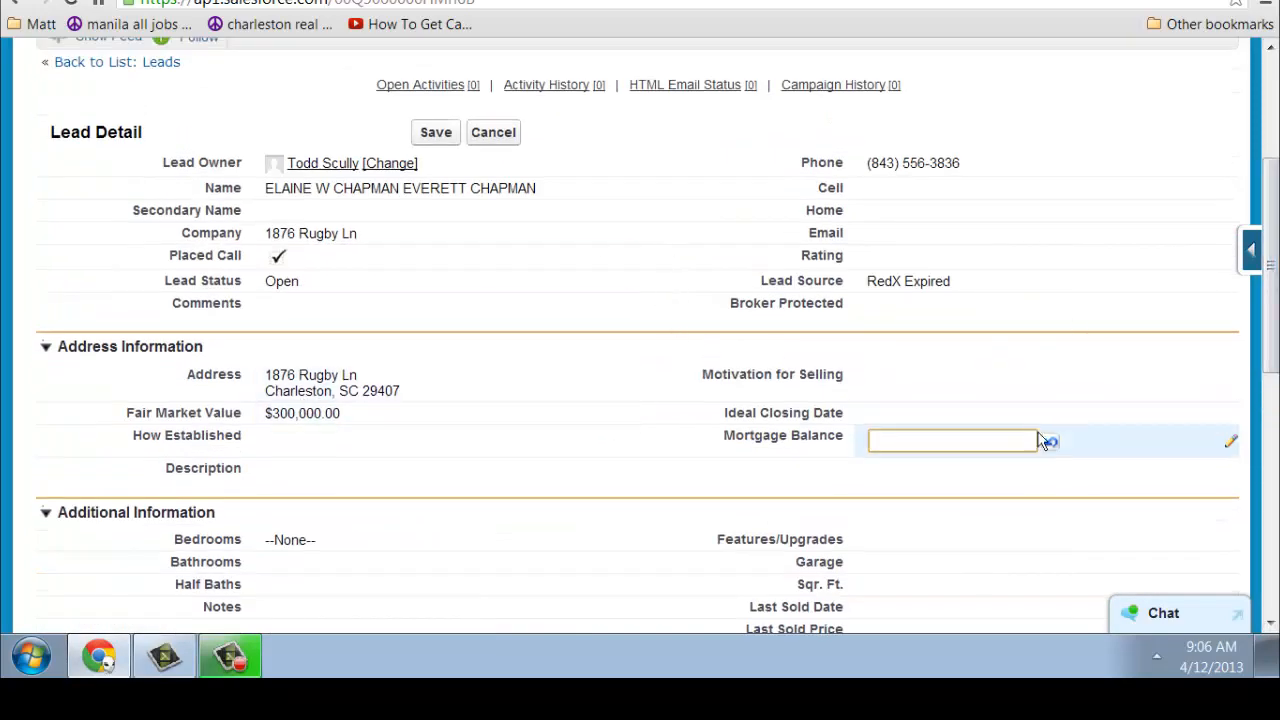
drag(1268, 343, 1271, 534)
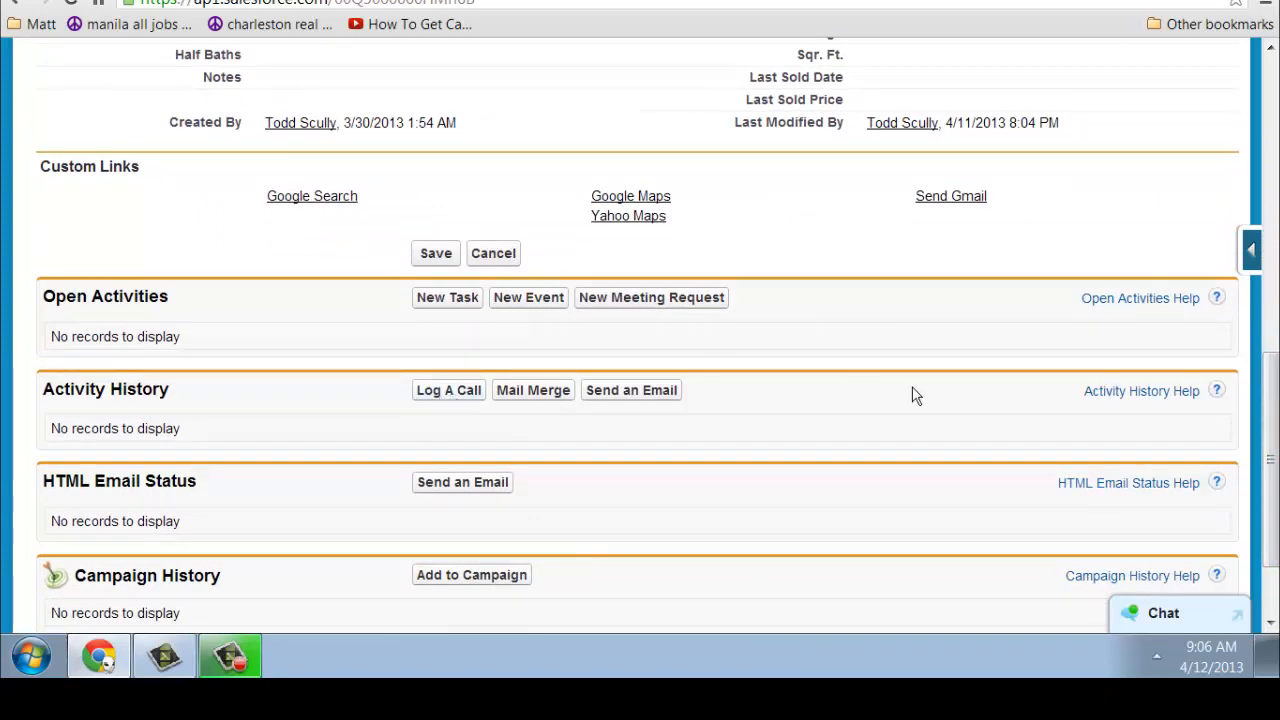
drag(1270, 452, 1265, 165)
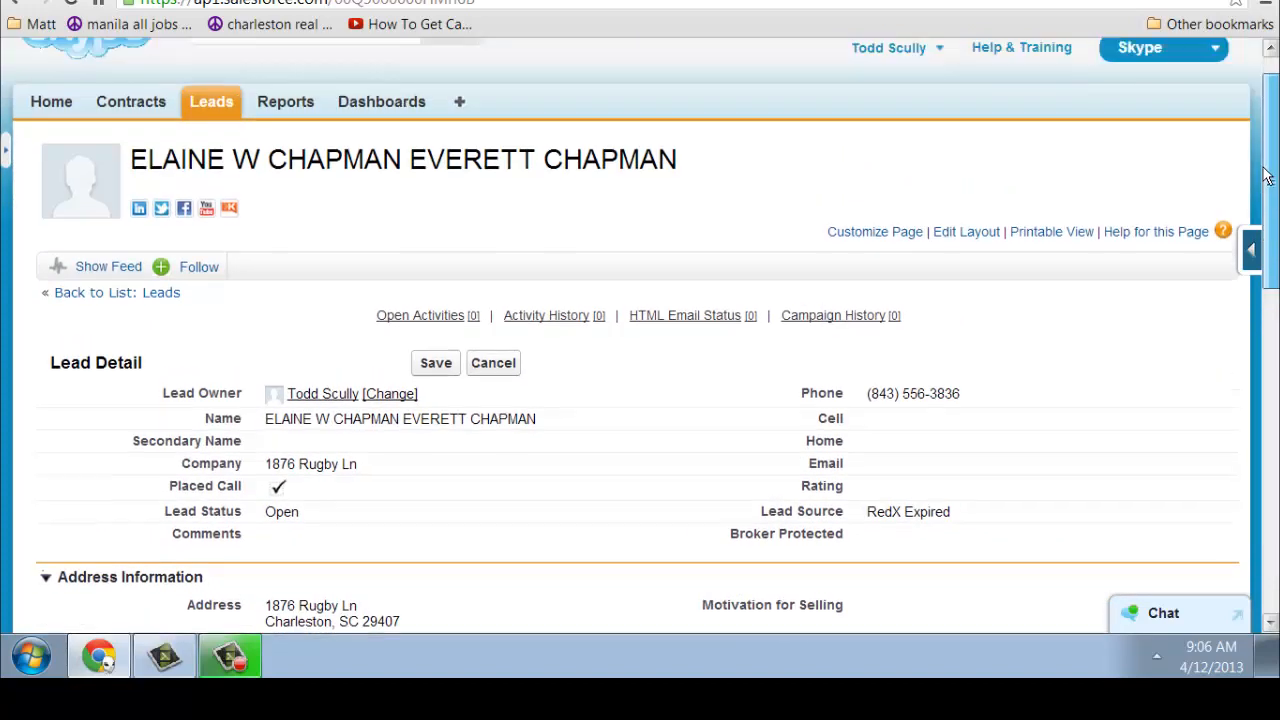
Leave Lead Status at Open, return to the leads list, and open the Company Performance Dashboard
double_click(307, 515)
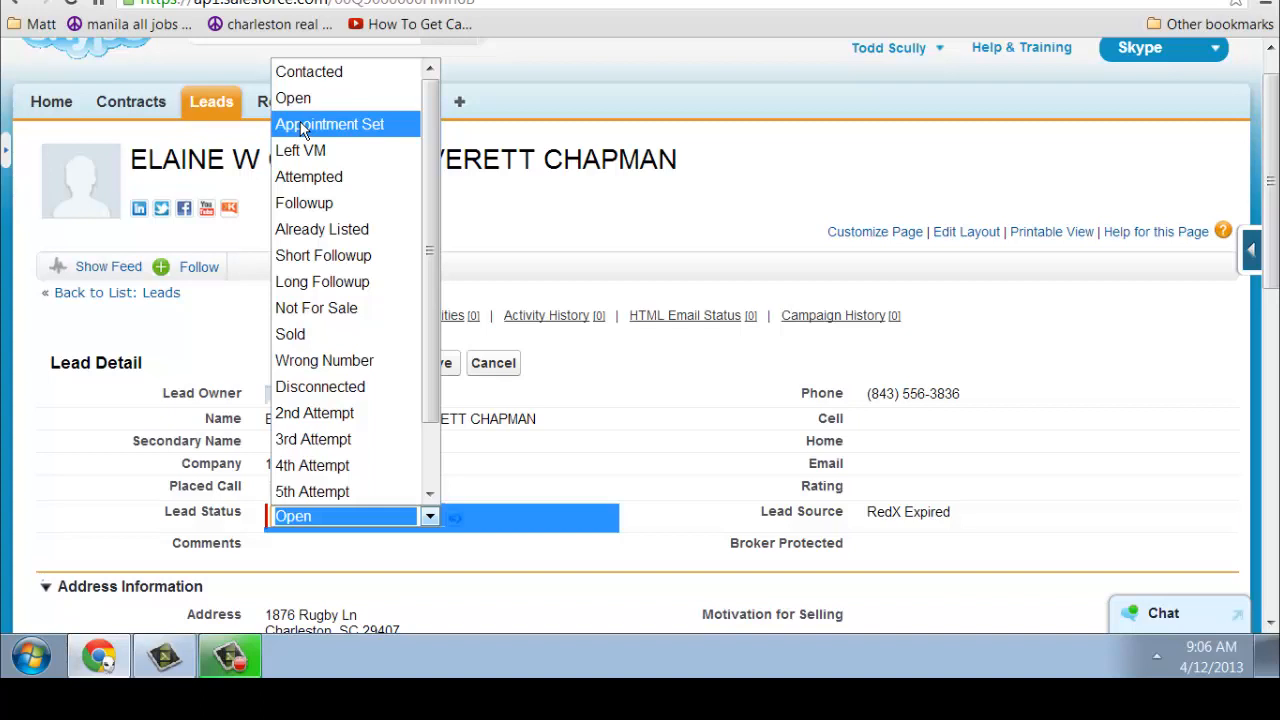
click(524, 226)
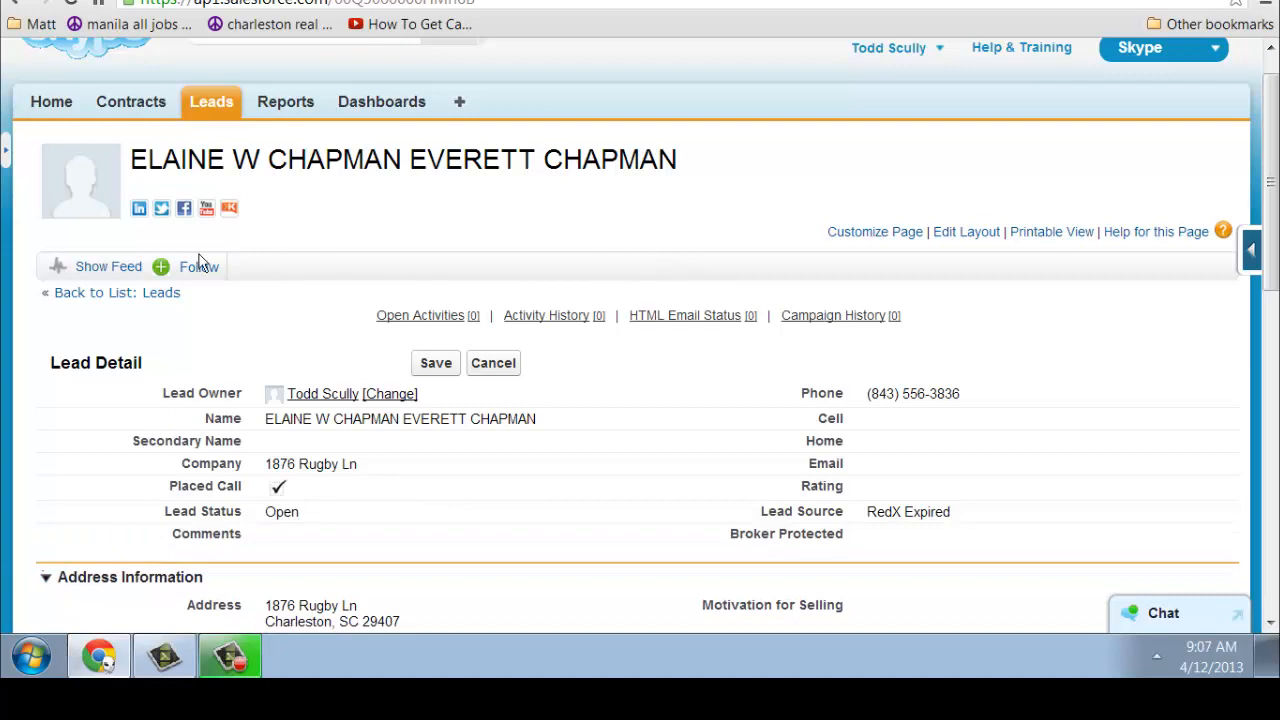
click(118, 298)
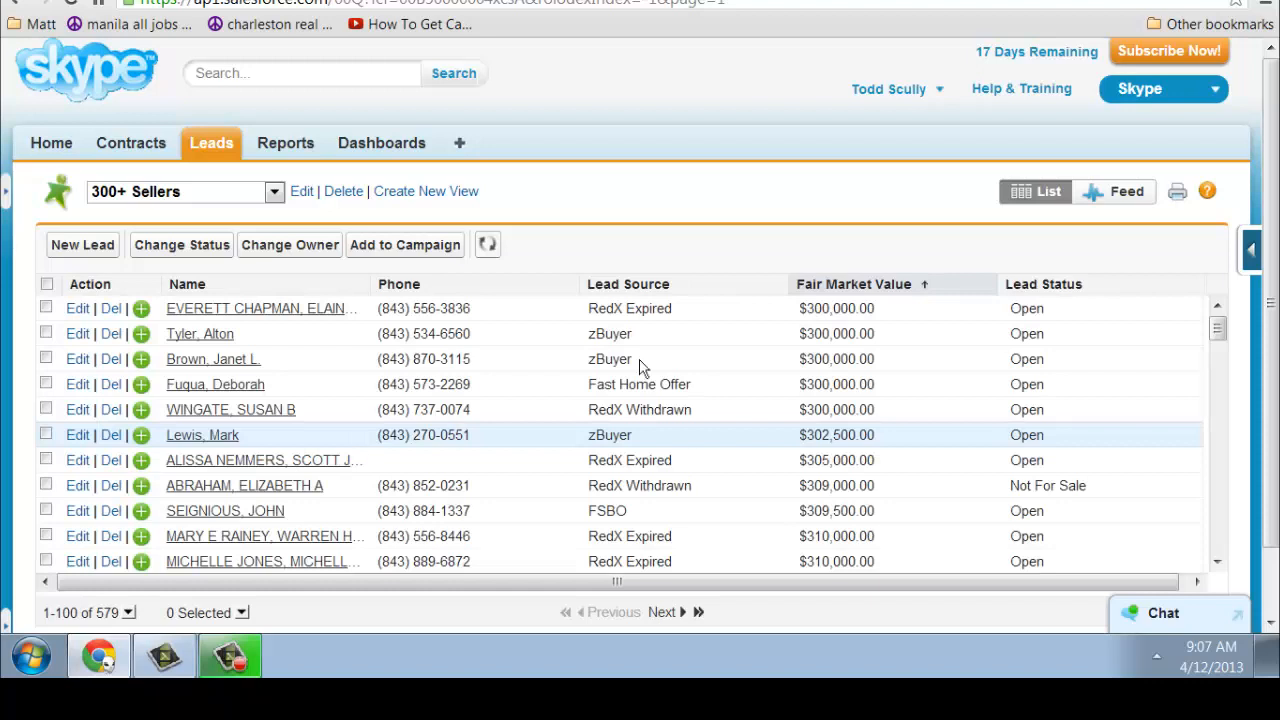
click(391, 148)
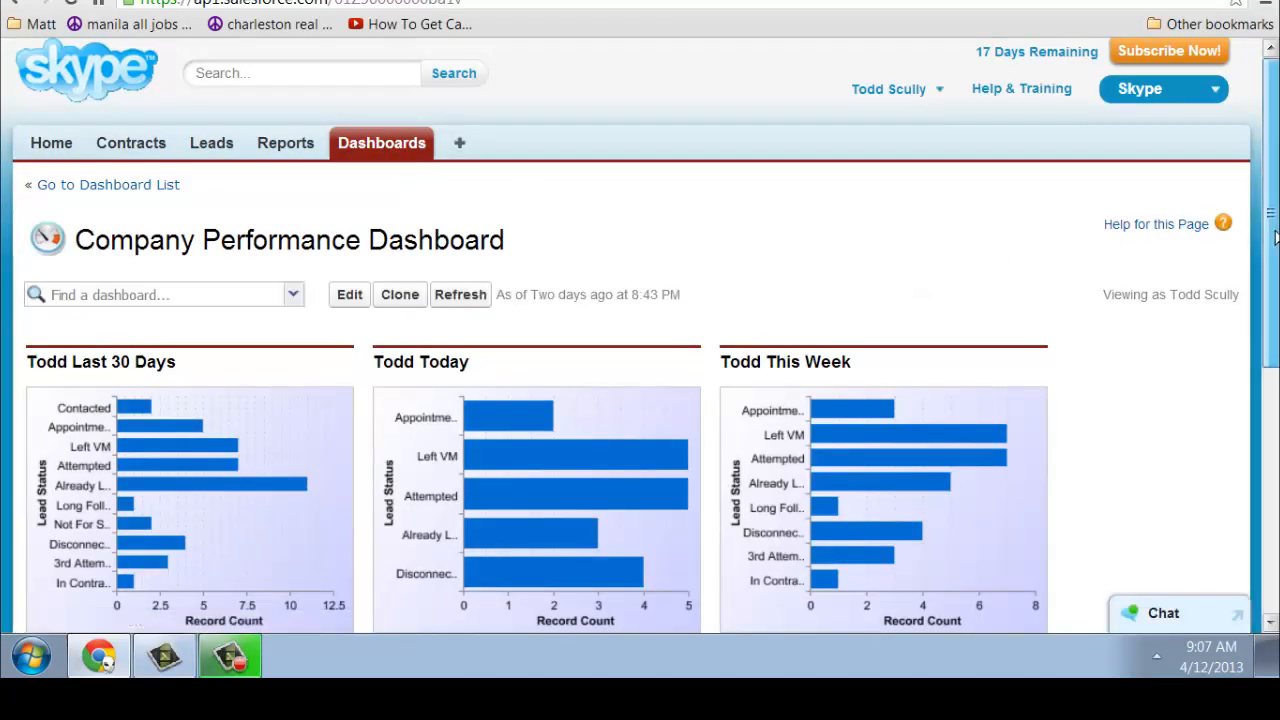
drag(1275, 237, 1275, 463)
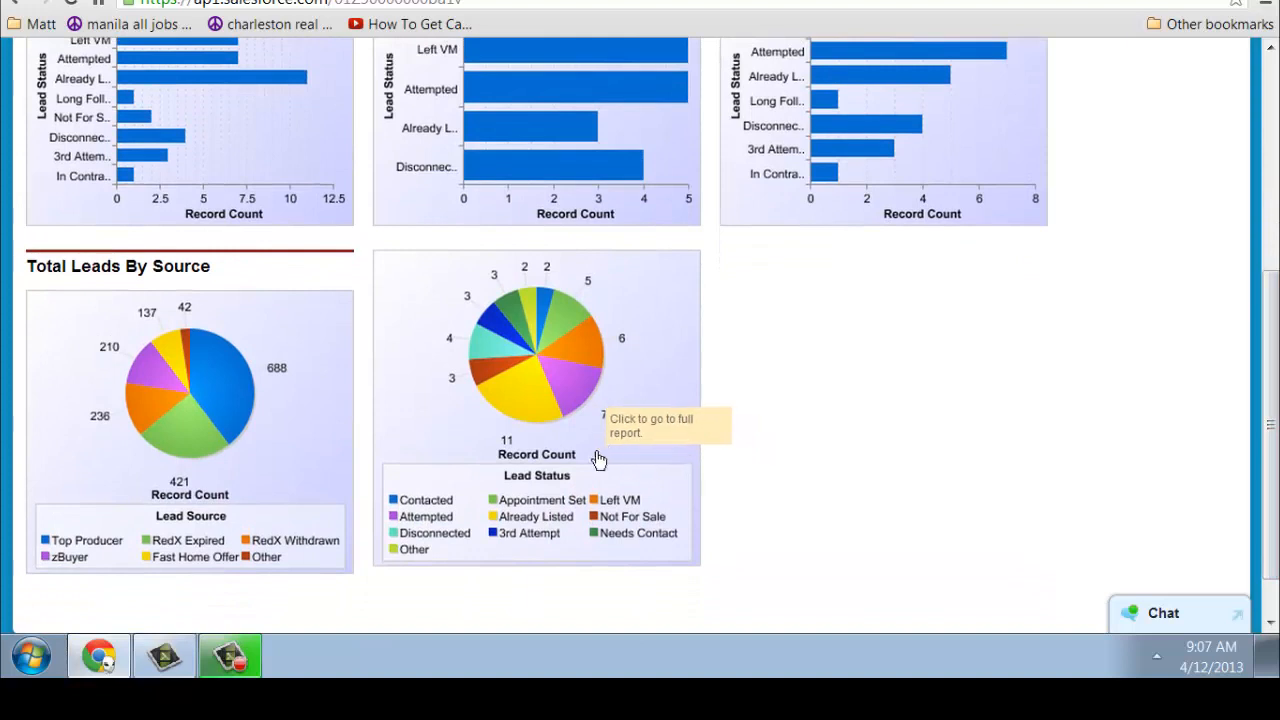
mouse_move(518, 420)
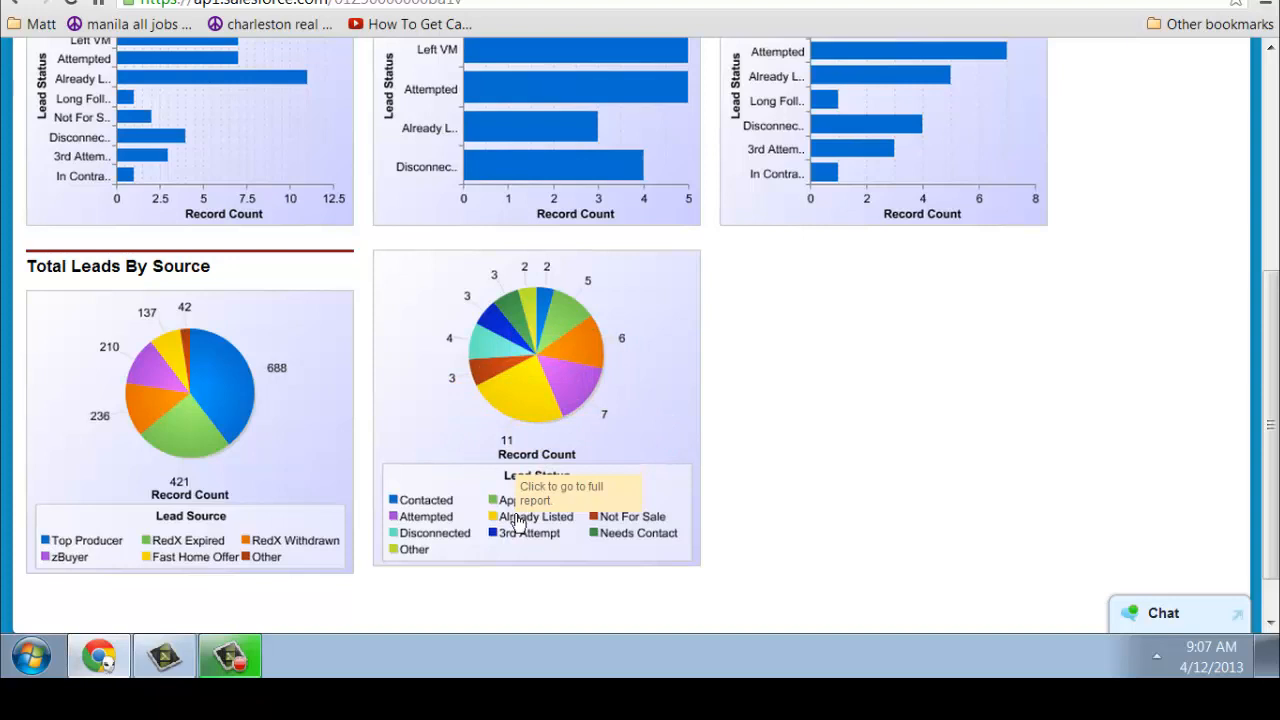
mouse_move(567, 356)
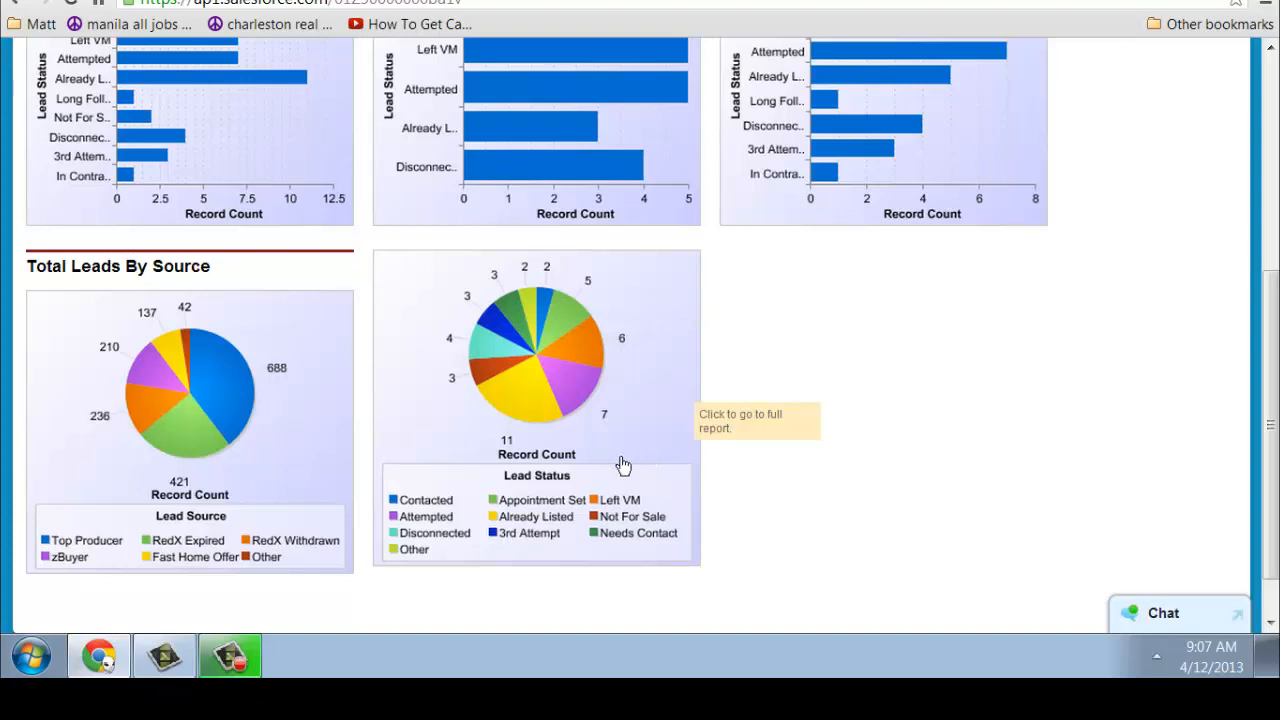
mouse_move(485, 323)
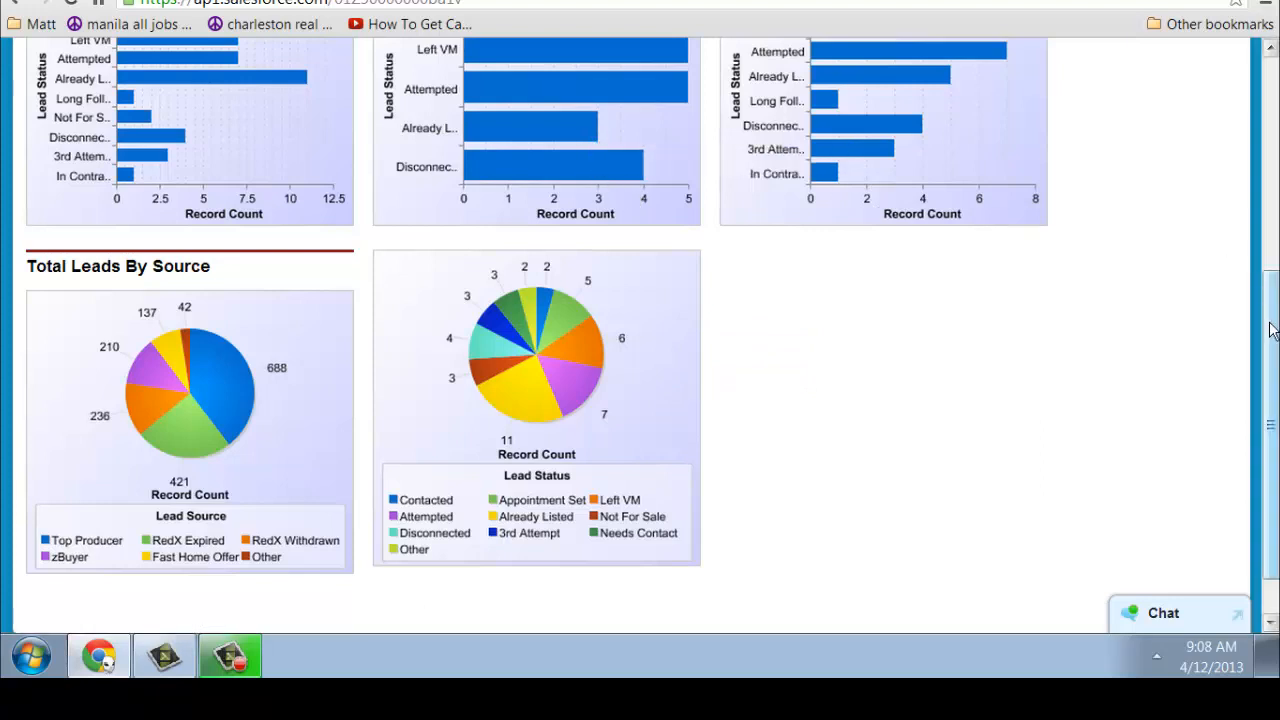
drag(1272, 330, 1248, 115)
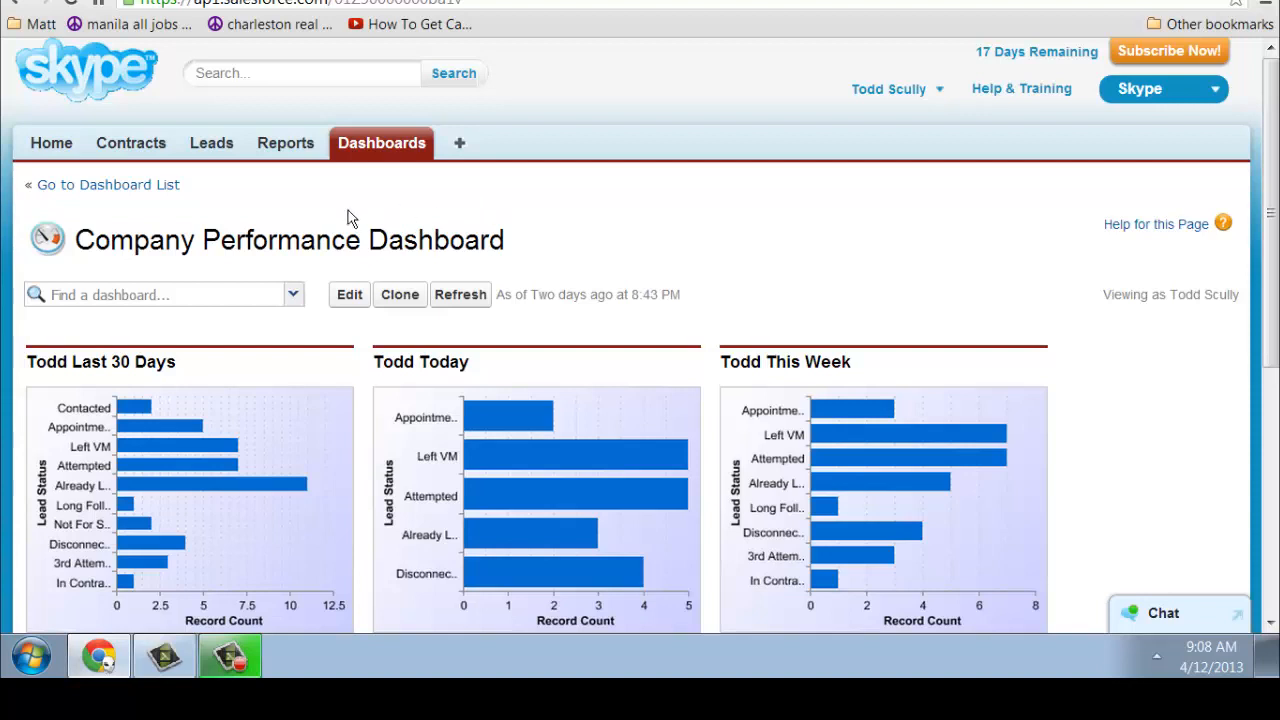
Run a global search for the lead's full name
click(265, 73)
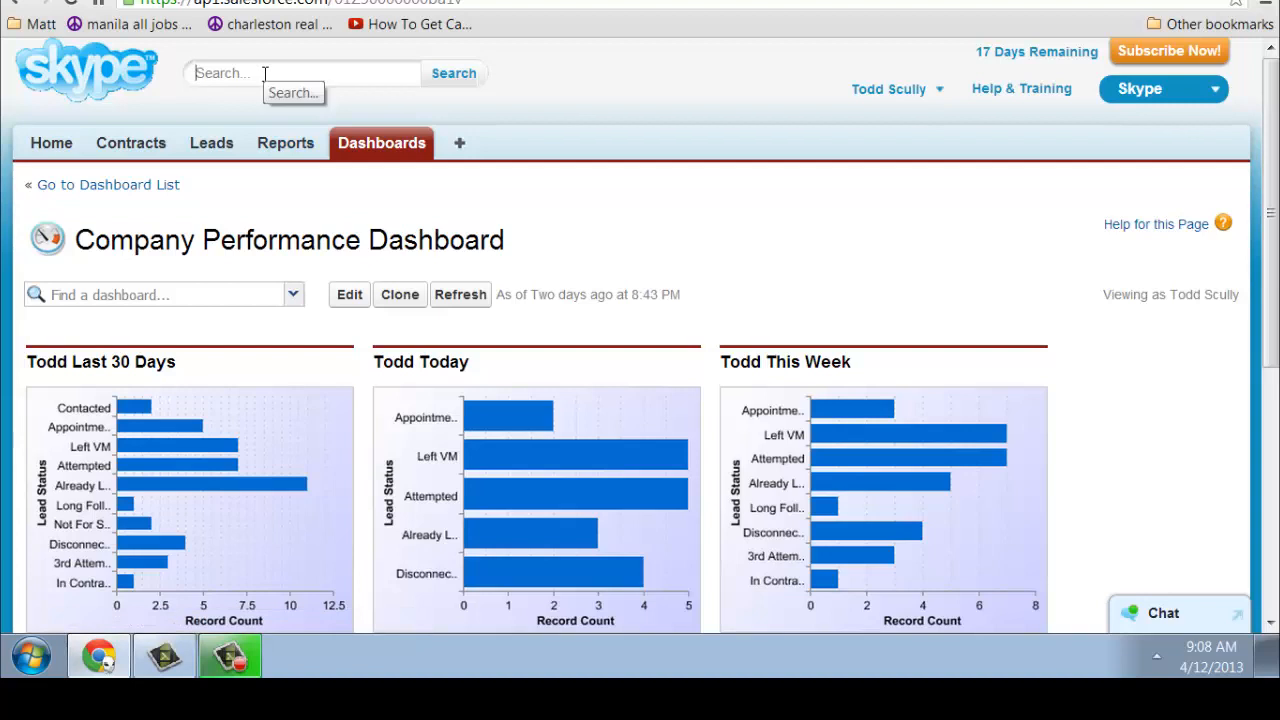
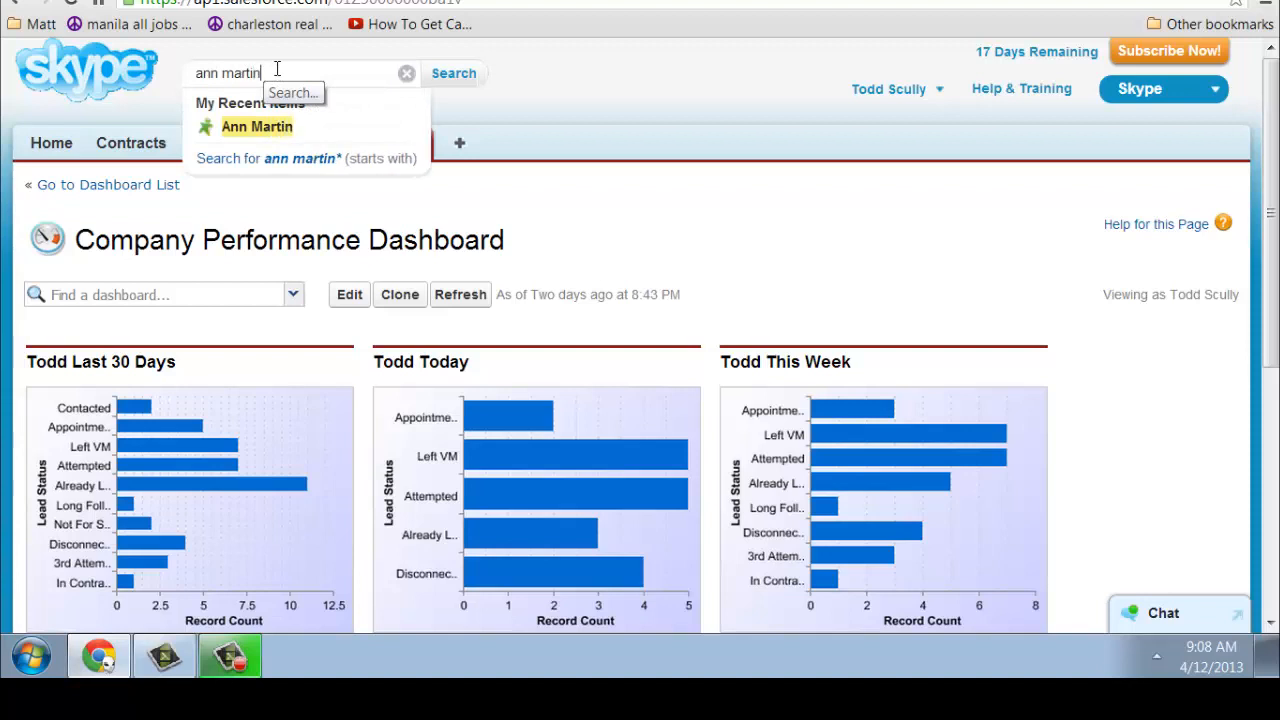
key(Return)
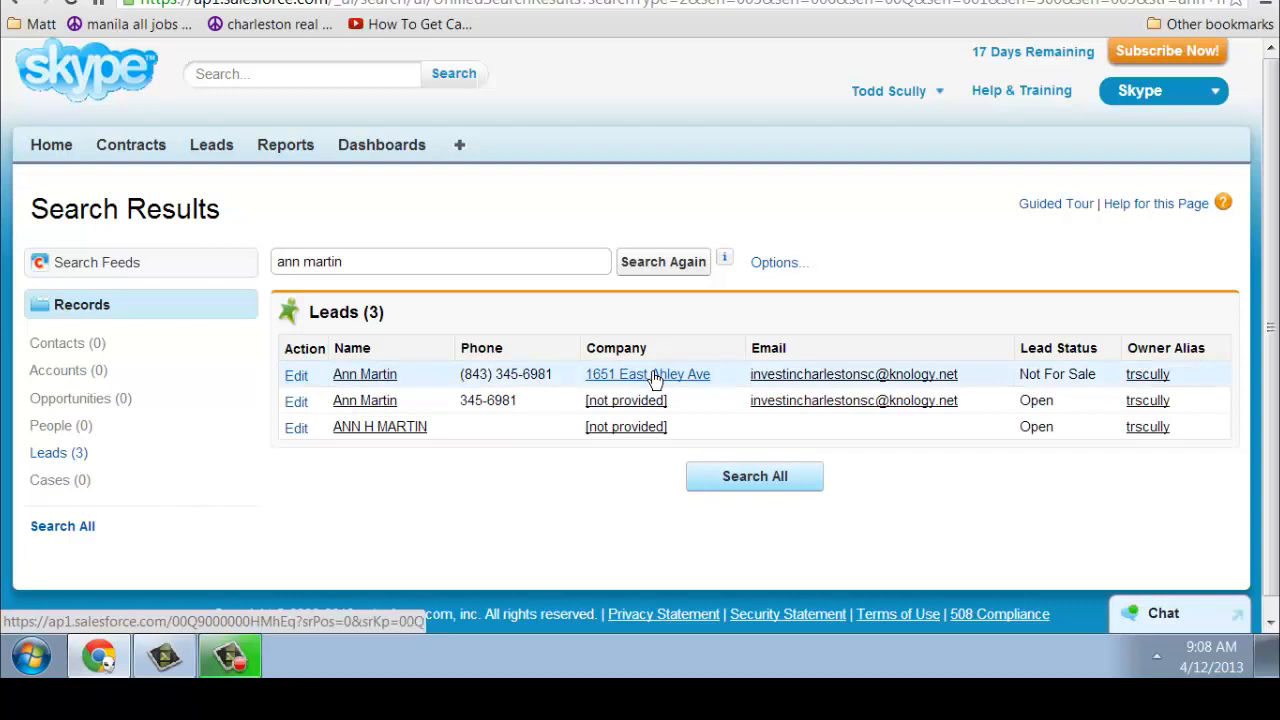
Open the first matching Not For Sale lead and scroll to its Activity History
click(378, 374)
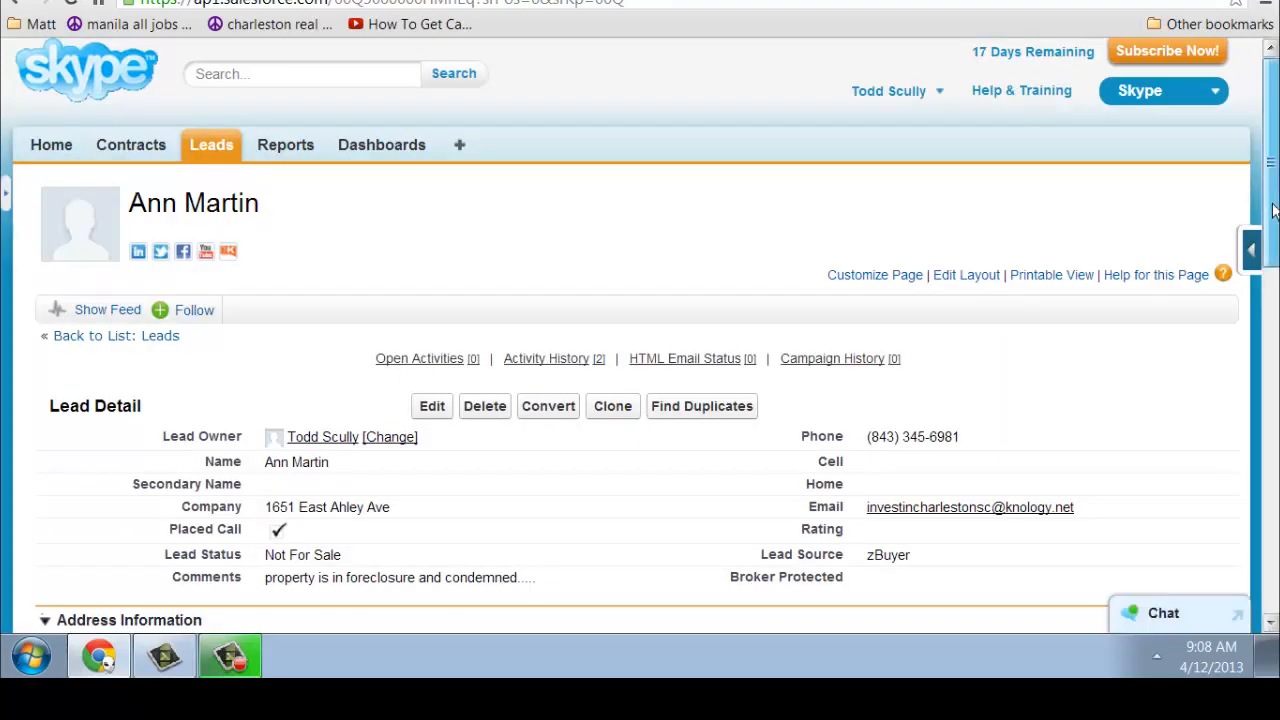
drag(1273, 209, 1269, 464)
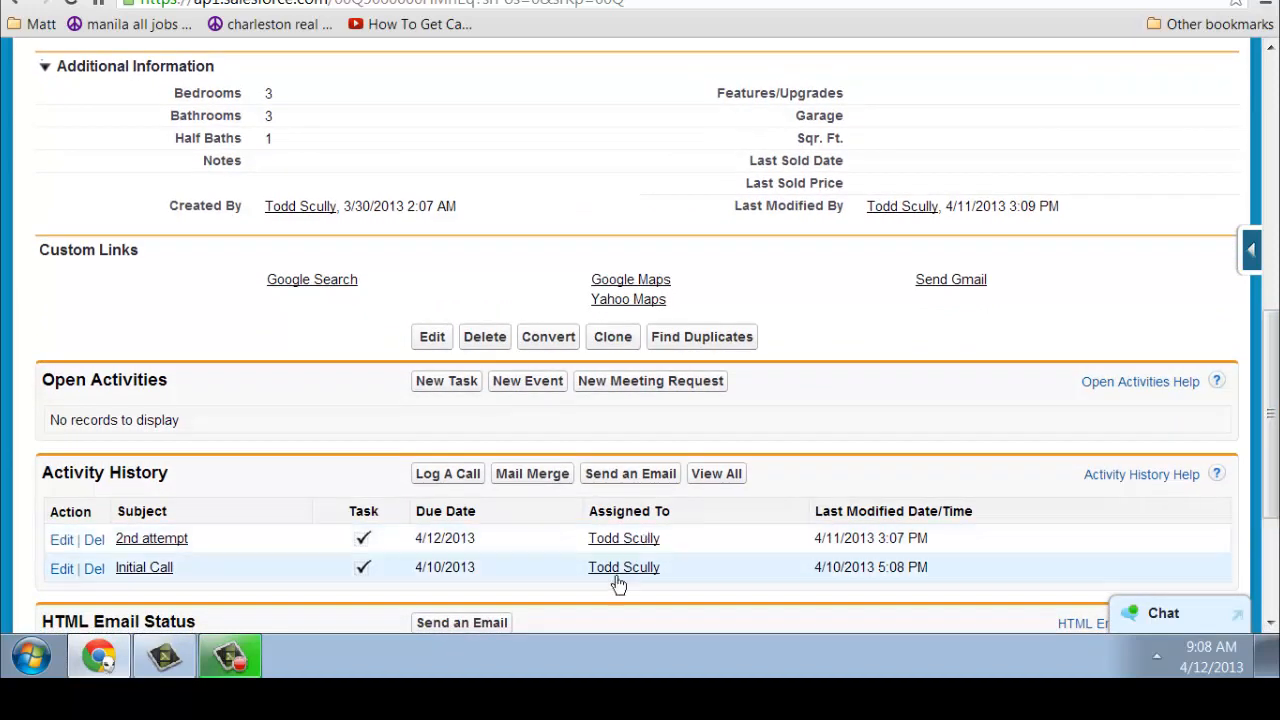
Open the completed '2nd attempt' task due 4/12/2013
click(152, 543)
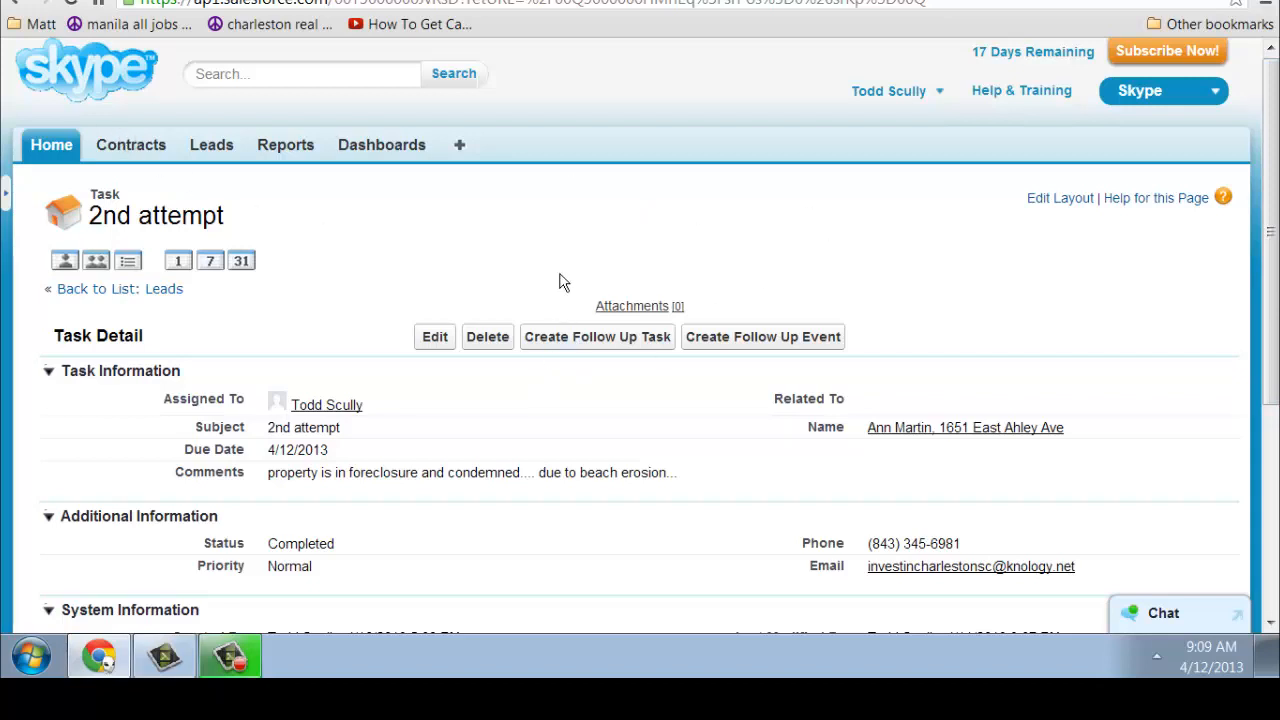
mouse_move(245, 649)
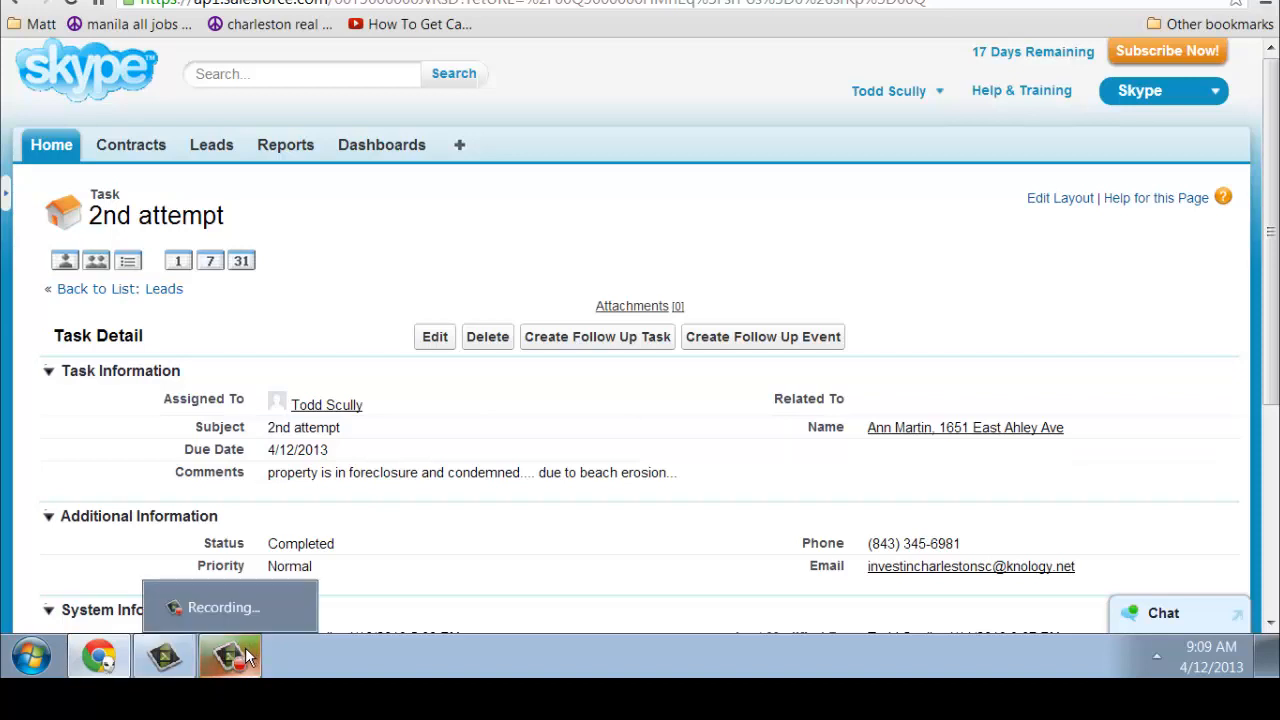